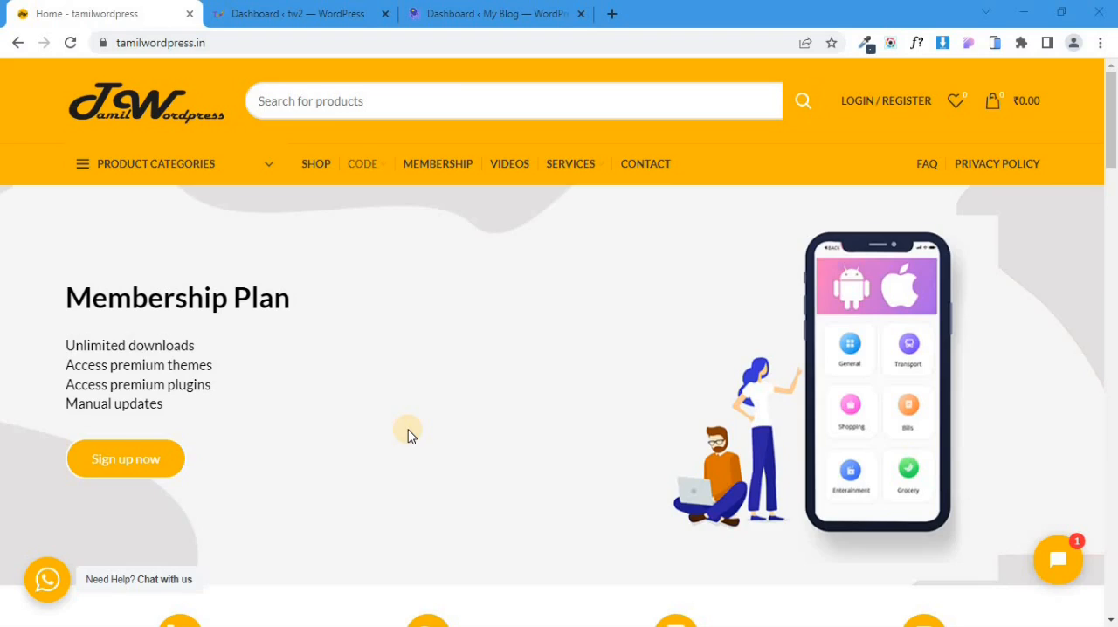
Open the site's Membership page and review the prices and features of the membership plans.
left_click(455, 172)
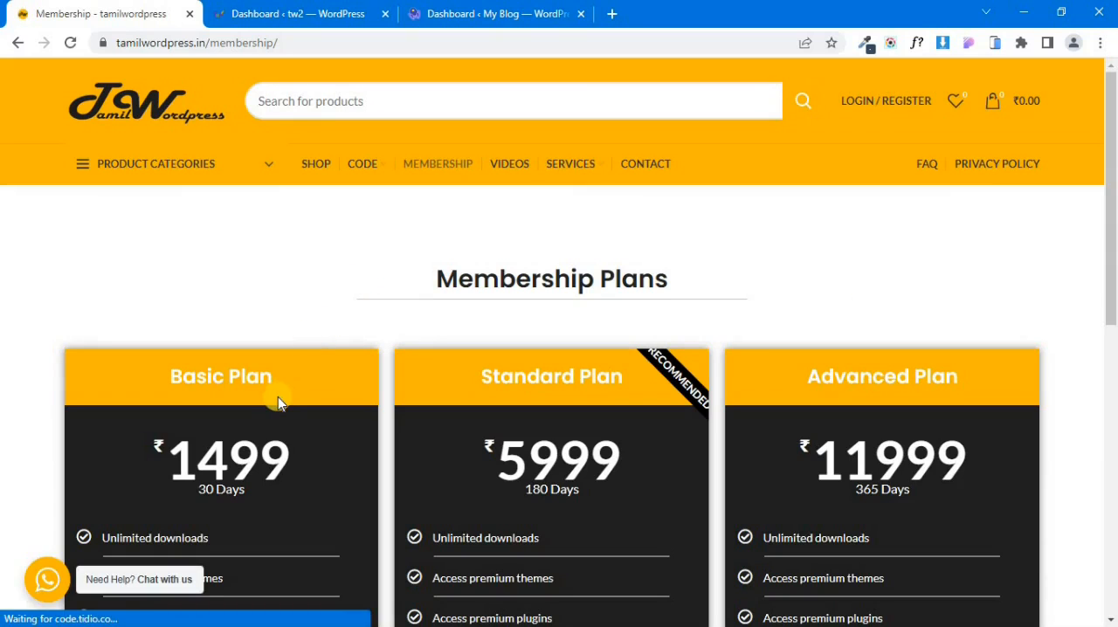
scroll(277, 401, "down", 2)
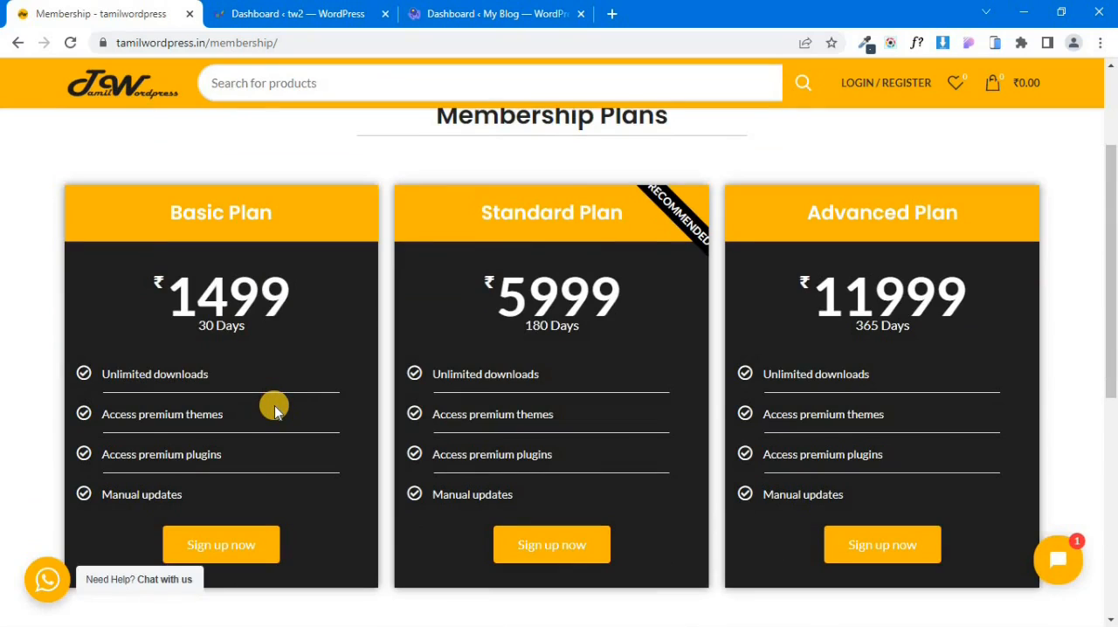
scroll(274, 411, "up", 2)
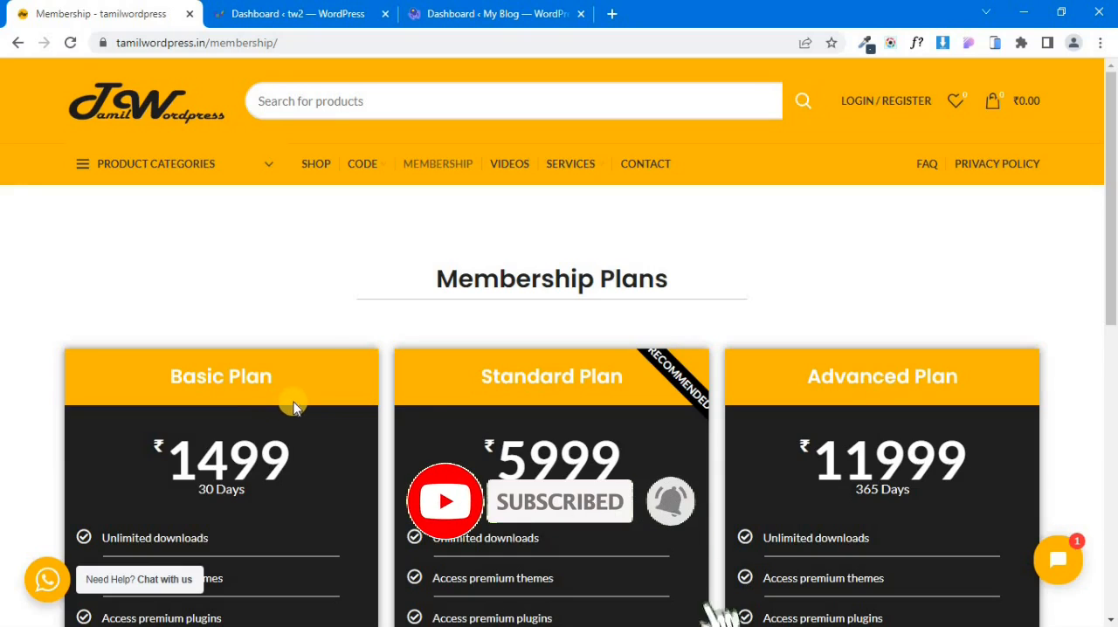
Switch to the tw2 WordPress dashboard and start a new Woo Imp Exp export of WooCommerce Customers.
left_click(260, 12)
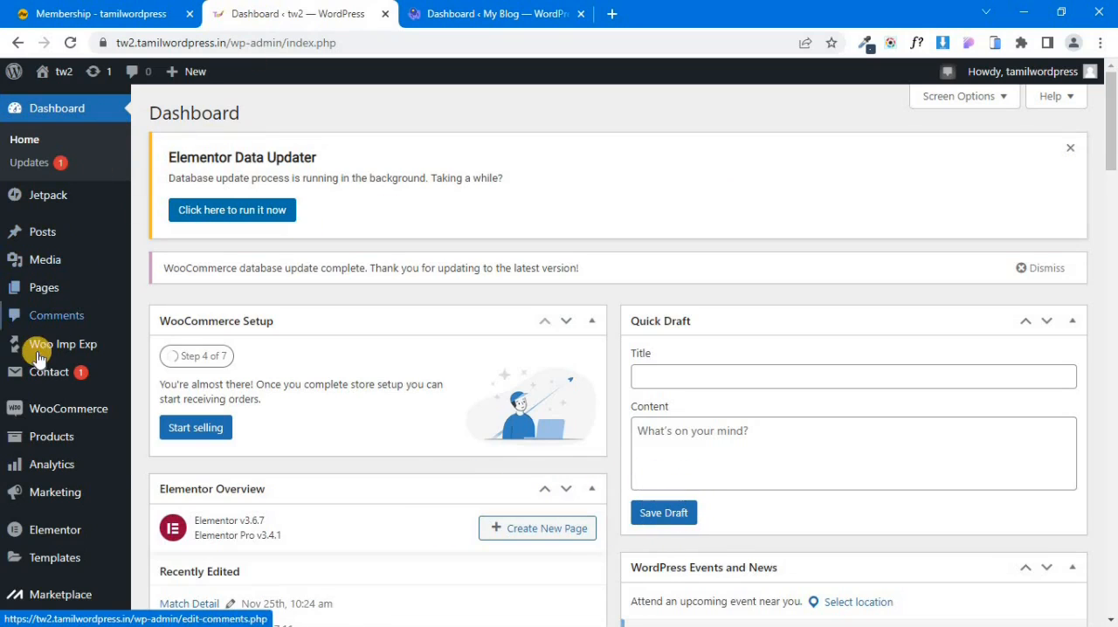
mouse_move(63, 353)
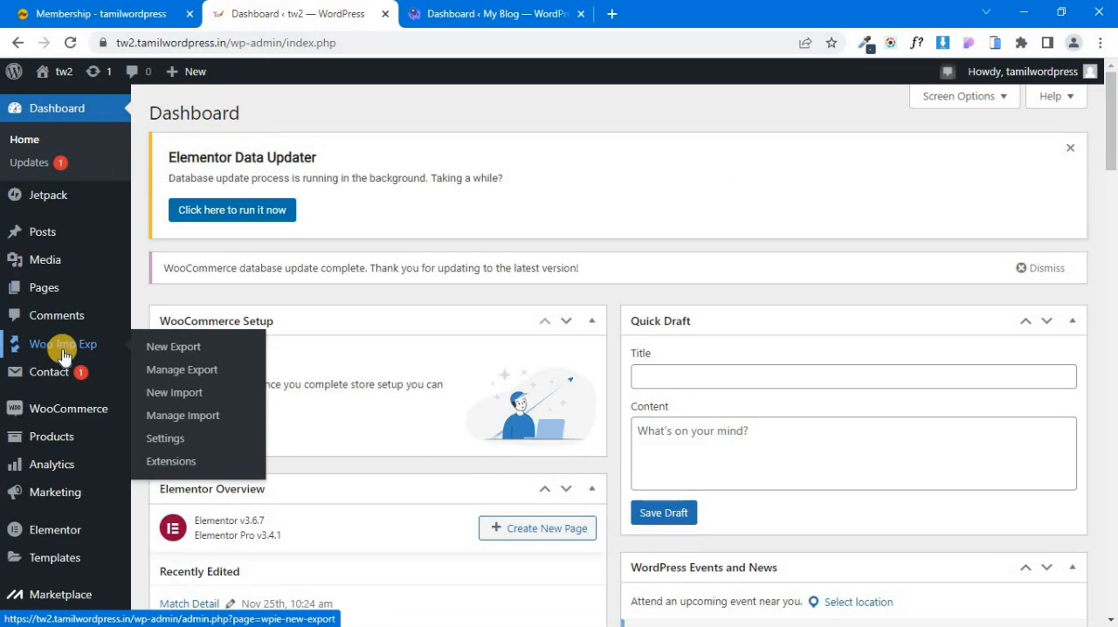
left_click(191, 349)
left_click(568, 346)
scroll(576, 349, "down", 1)
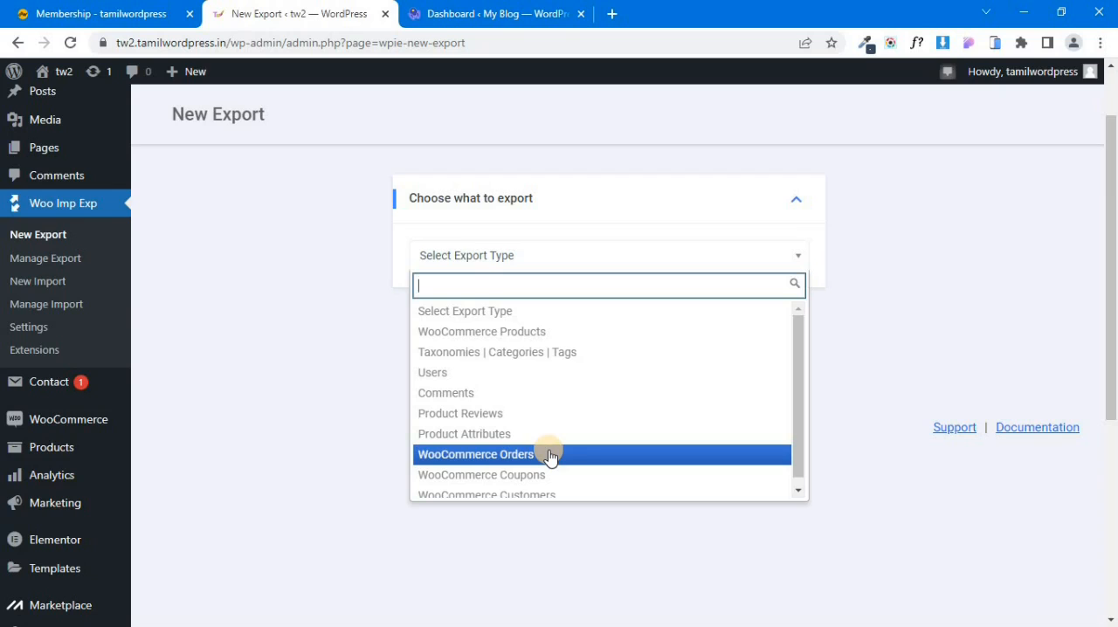
scroll(549, 456, "down", 1)
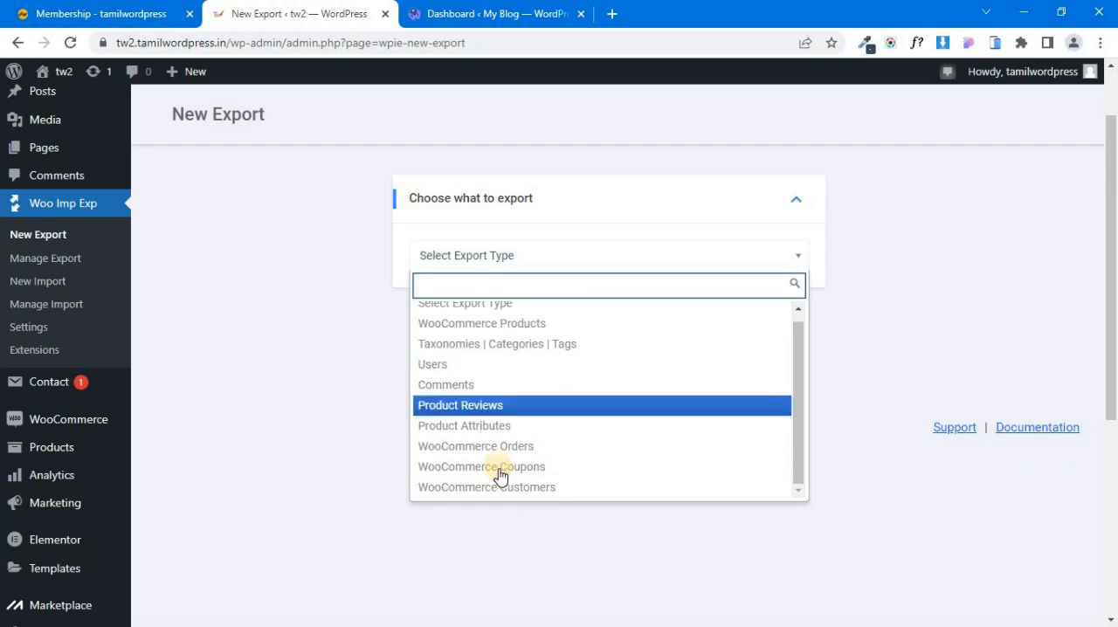
left_click(563, 486)
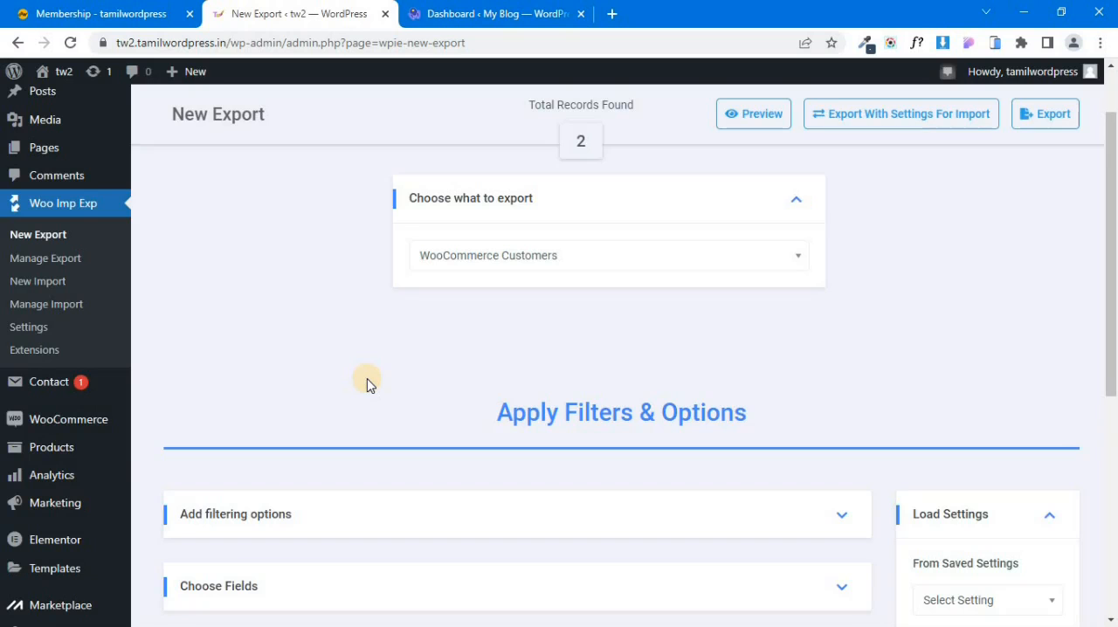
Expand the Choose Fields section of the export and review the customer fields it includes.
scroll(371, 381, "down", 1)
scroll(371, 382, "down", 1)
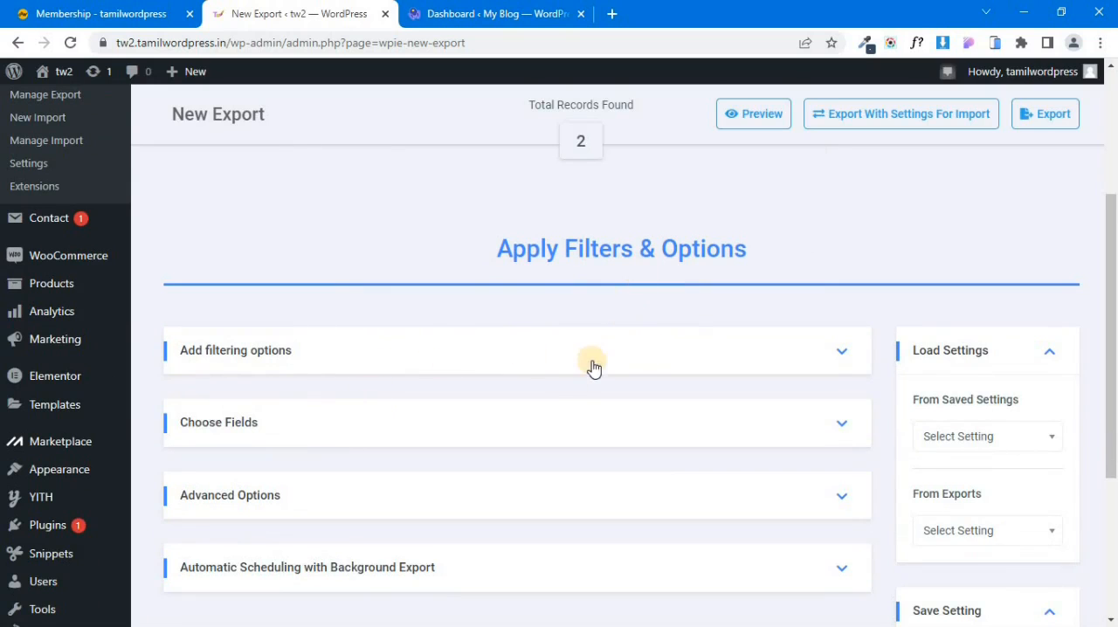
scroll(506, 367, "down", 1)
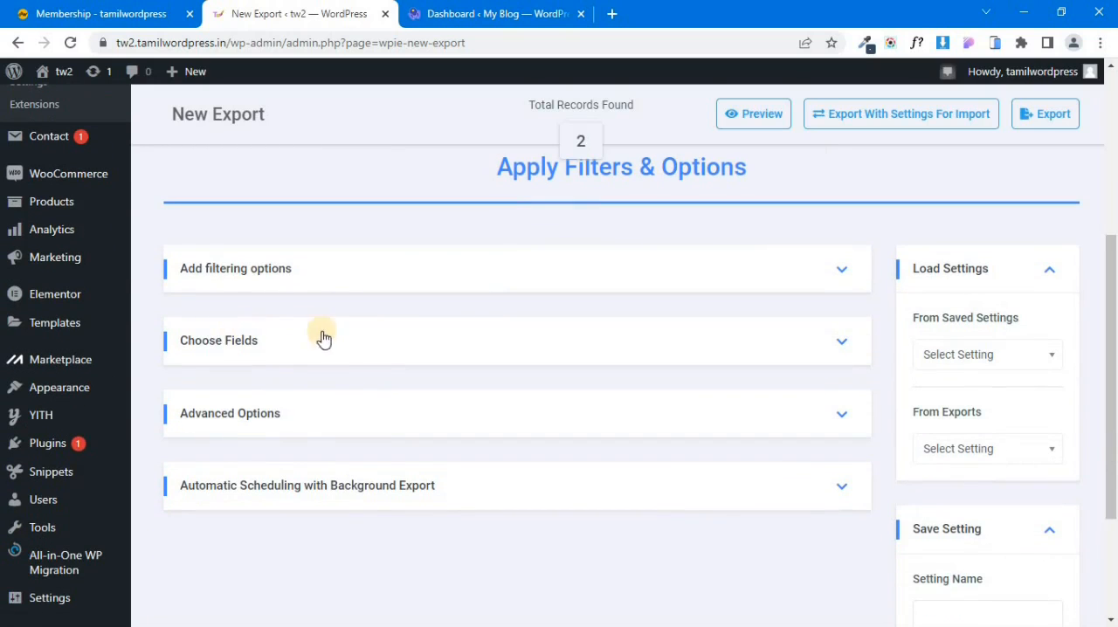
left_click(804, 347)
scroll(786, 347, "down", 2)
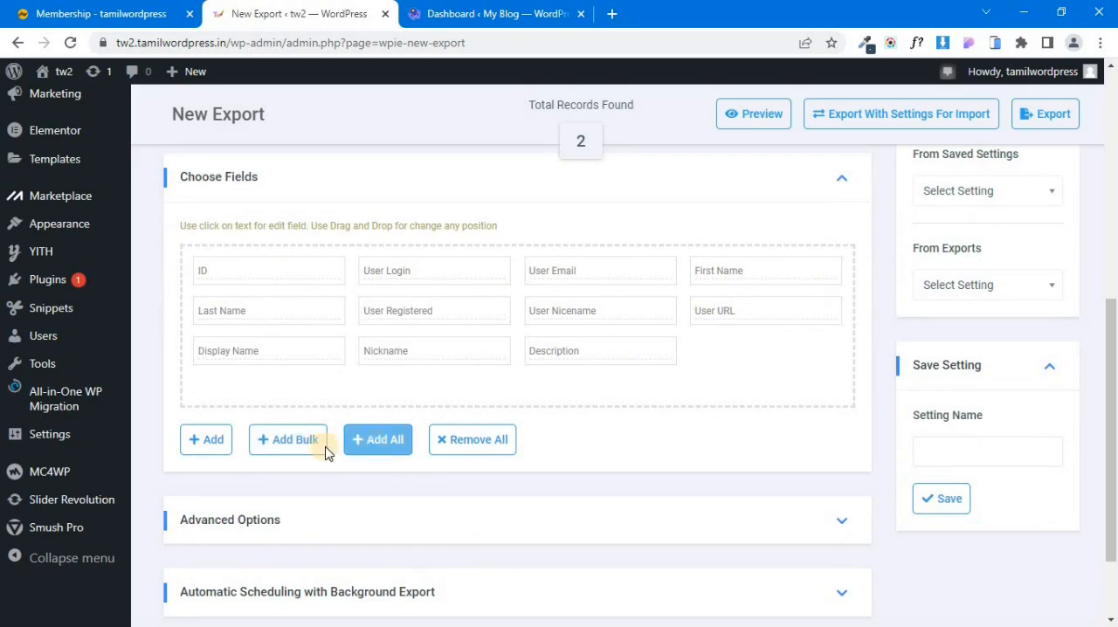
Examine the field values available for an additional export field, and close the Export Field Editor without saving.
left_click(208, 440)
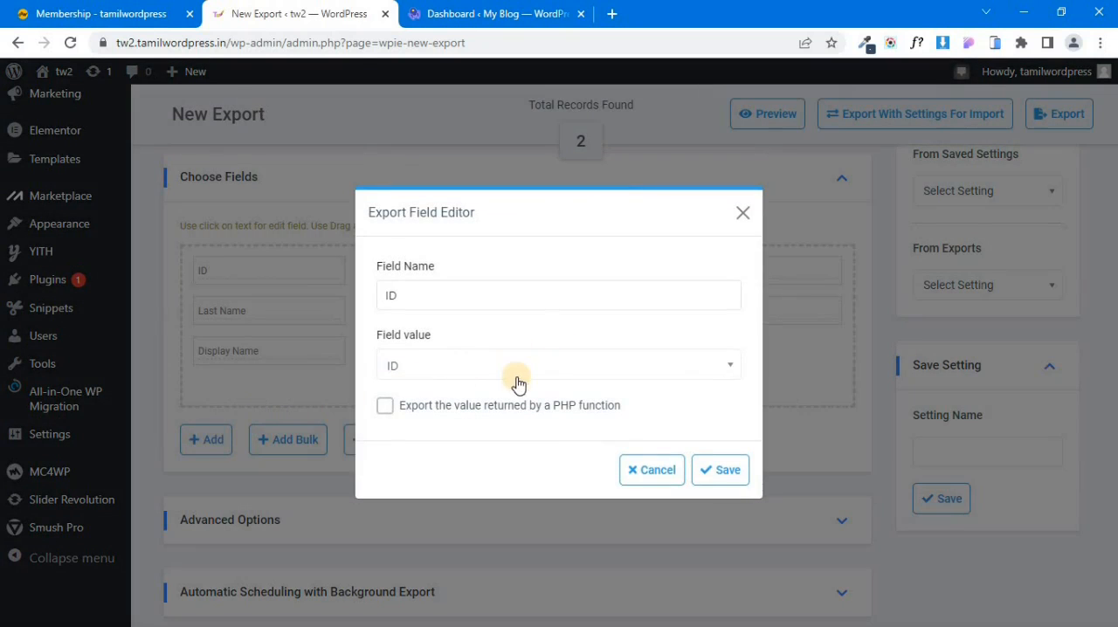
left_click(523, 371)
scroll(492, 469, "down", 1)
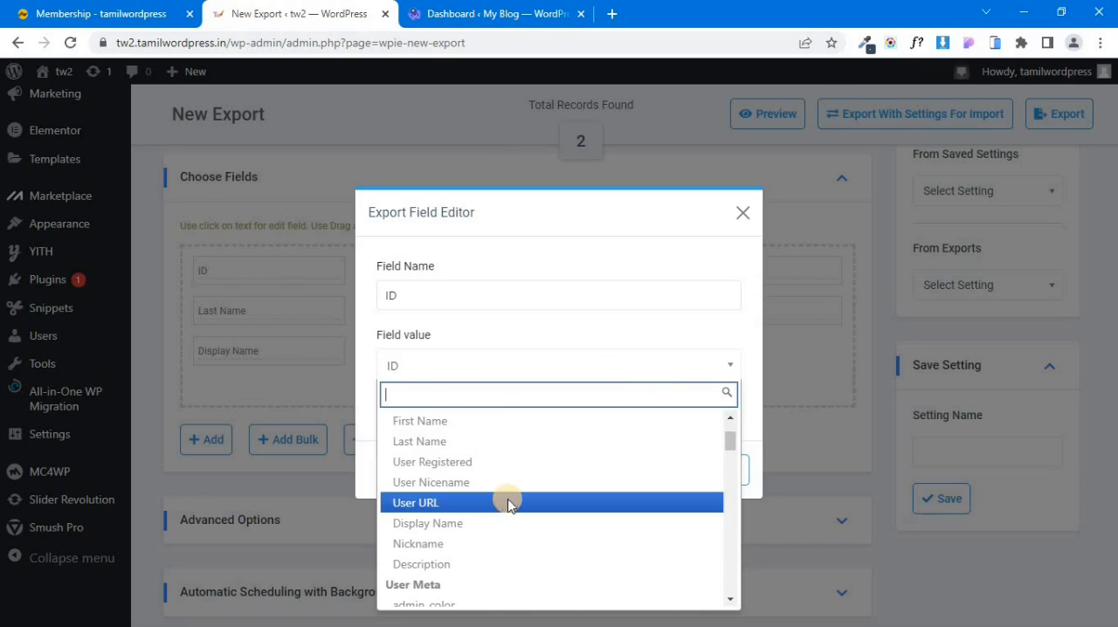
scroll(493, 501, "down", 1)
left_click(741, 213)
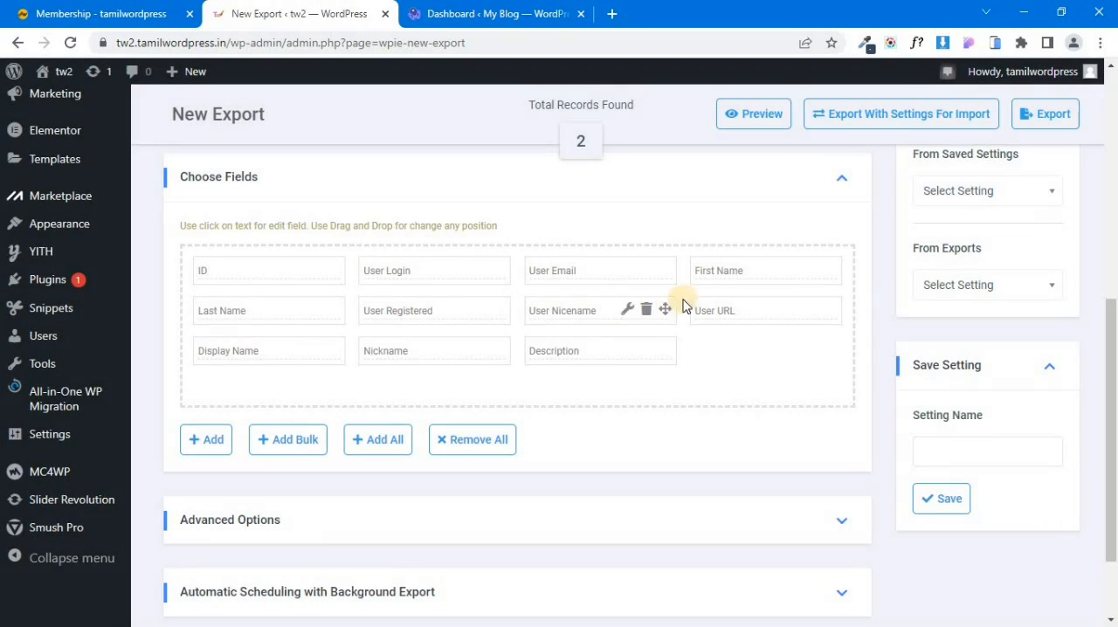
Export the WooCommerce customers with the default fields and download the exported file.
scroll(586, 389, "down", 1)
scroll(587, 392, "up", 1)
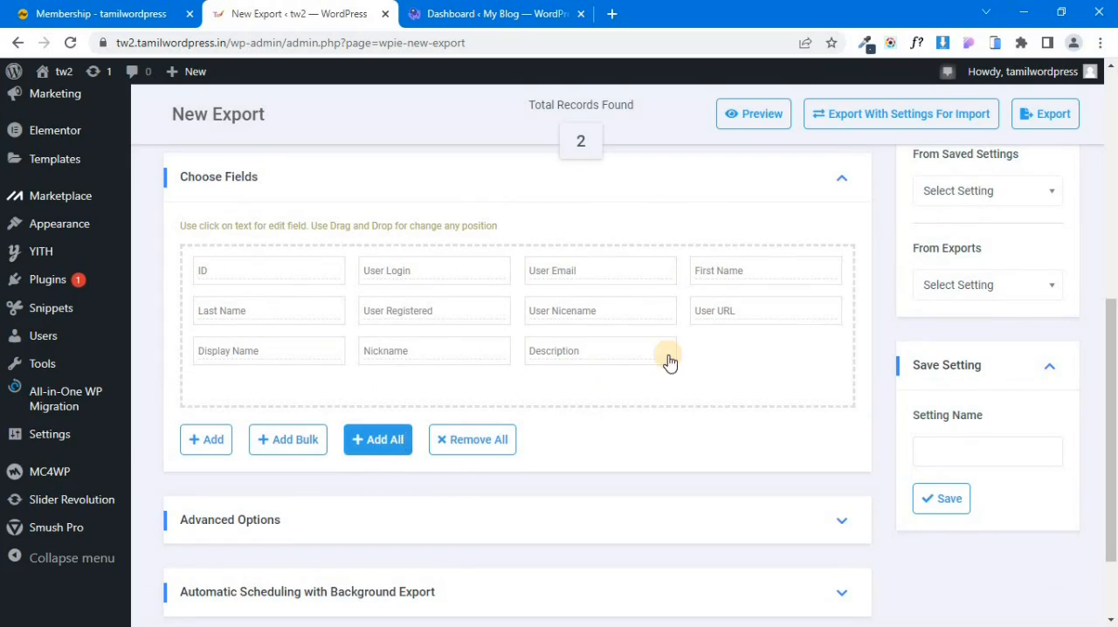
scroll(806, 349, "up", 3)
scroll(408, 486, "down", 3)
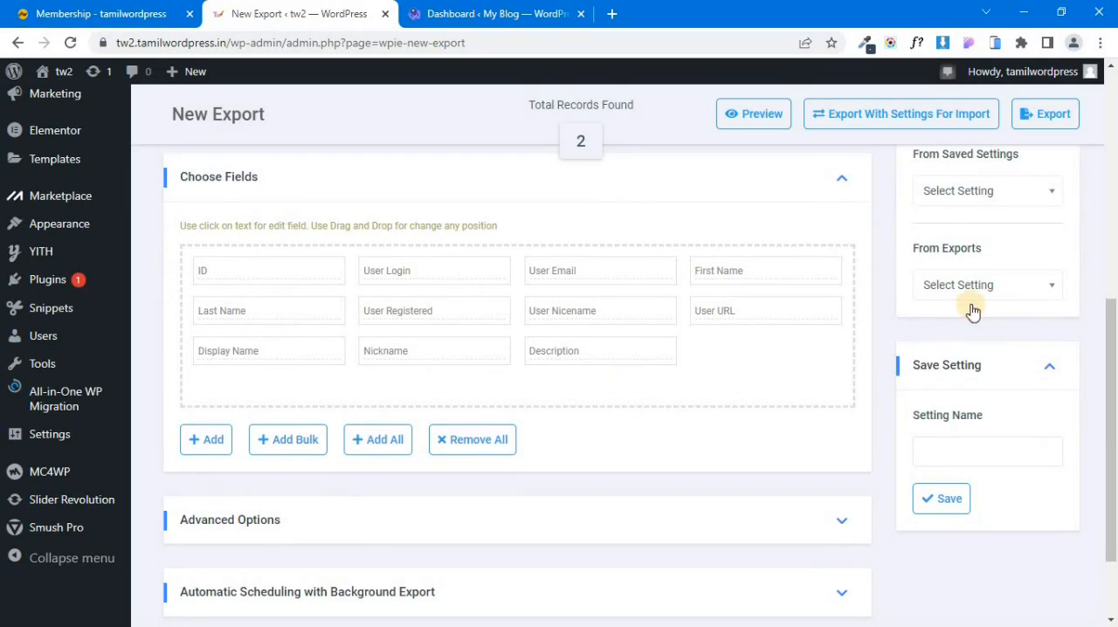
scroll(973, 309, "up", 3)
left_click(1054, 119)
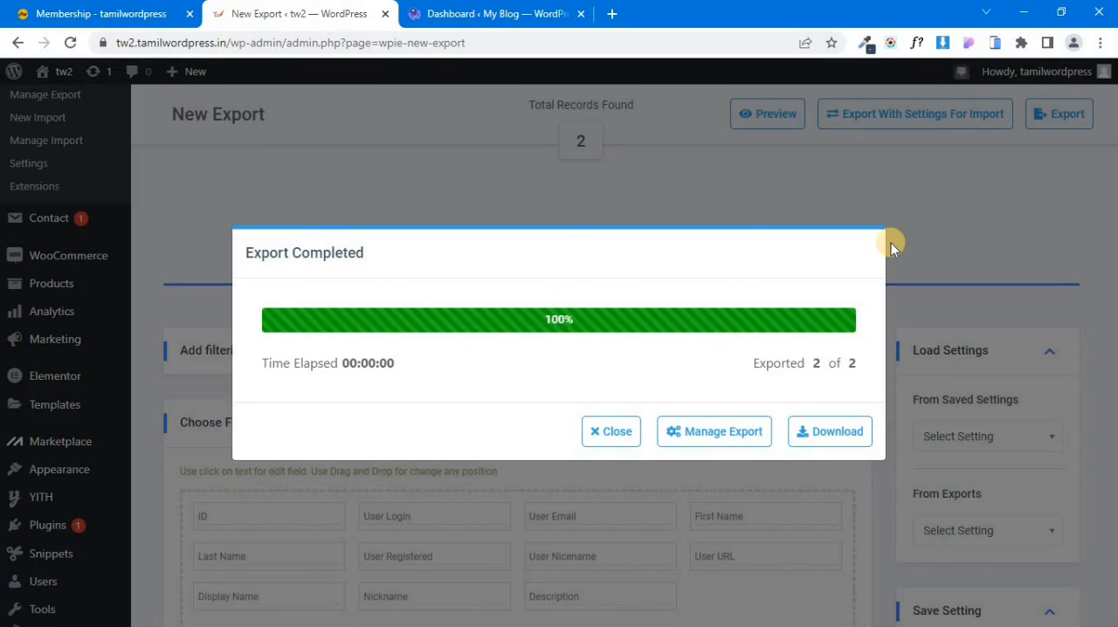
left_click(831, 441)
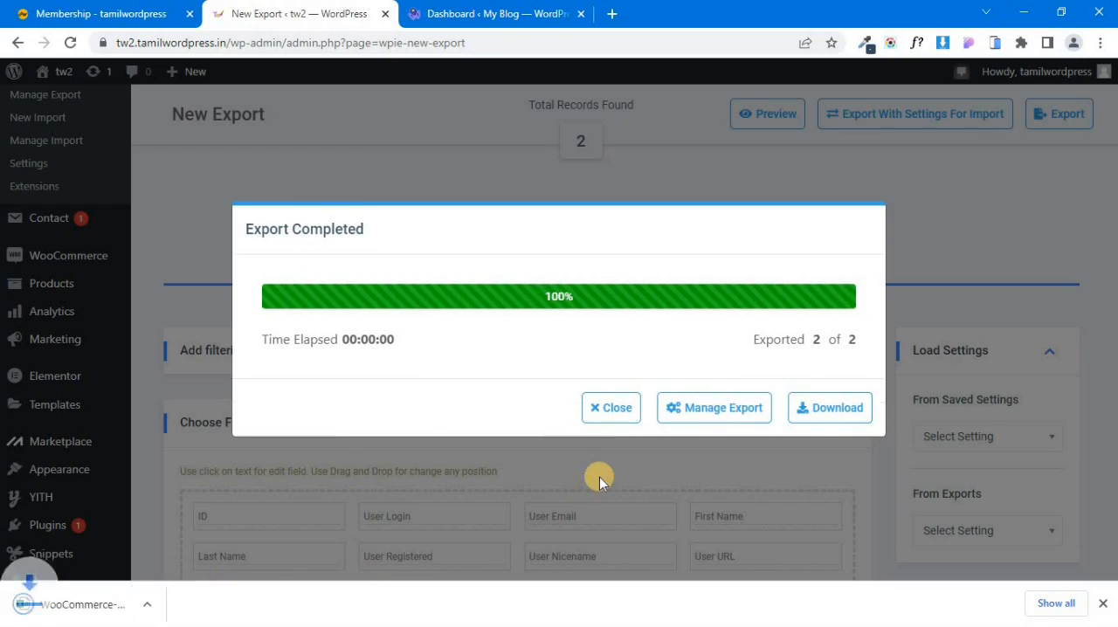
Open the downloaded customers CSV in Excel, review its columns and records, and close it.
left_click(178, 603)
left_click(214, 433)
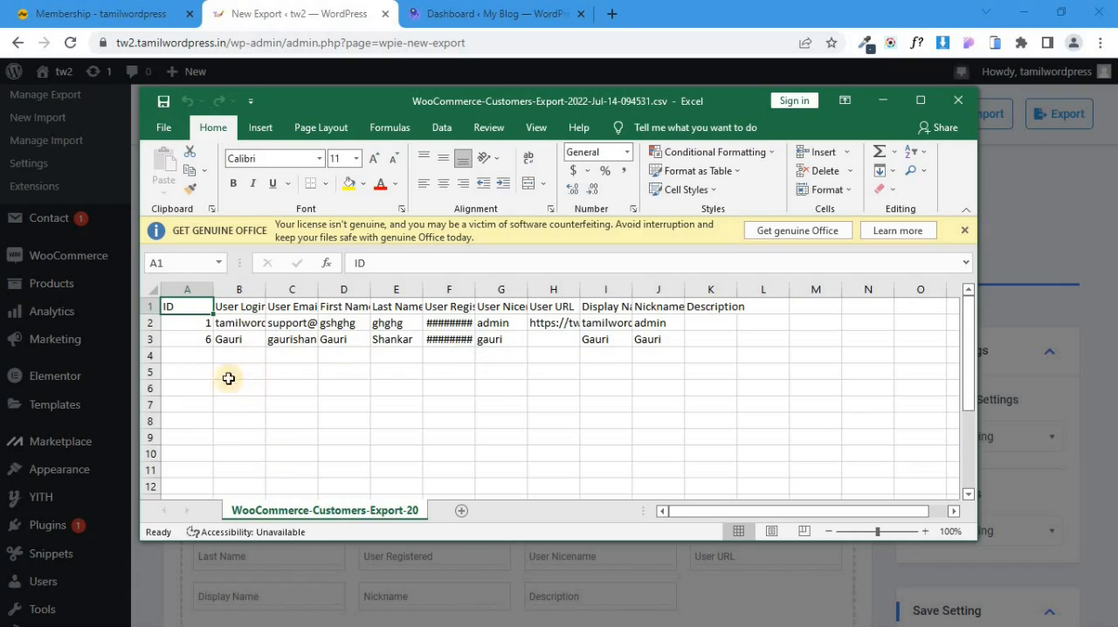
left_click(955, 105)
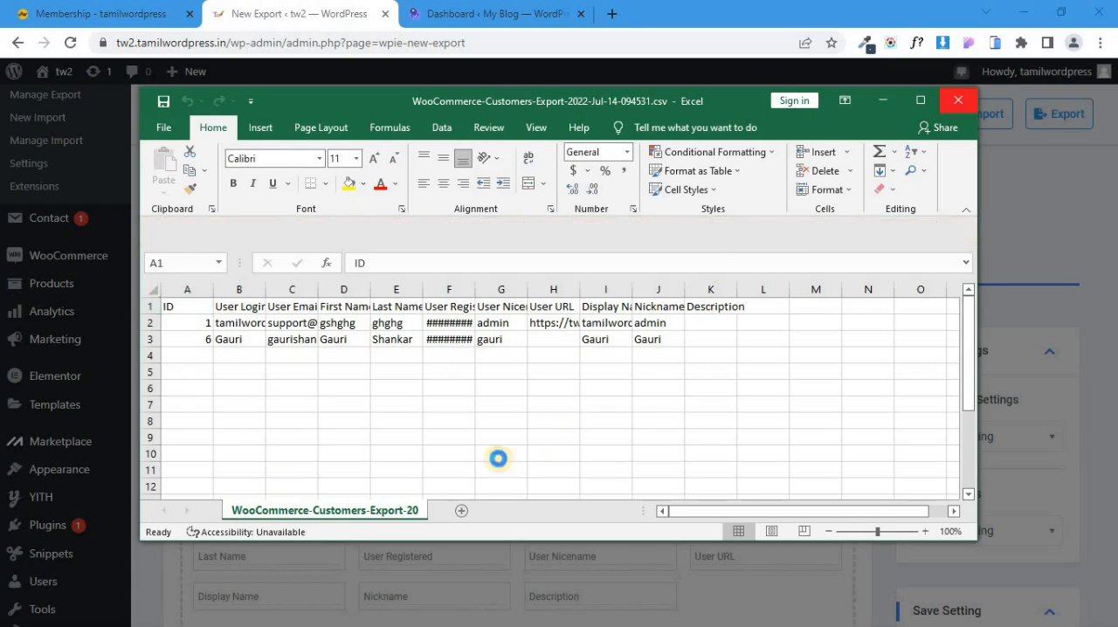
In the My Blog dashboard, start a new Woo Imp Exp import, upload WooCommerce-Customers-Export-2022-Jul-14-094531.csv from the desktop and continue to step 2.
left_click(478, 11)
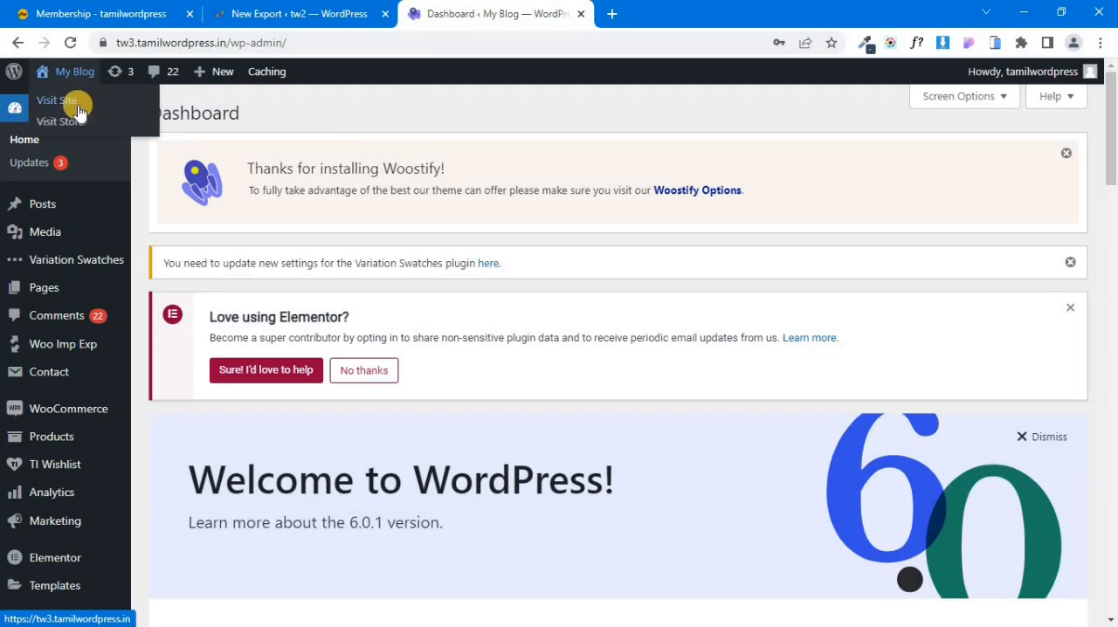
mouse_move(50, 344)
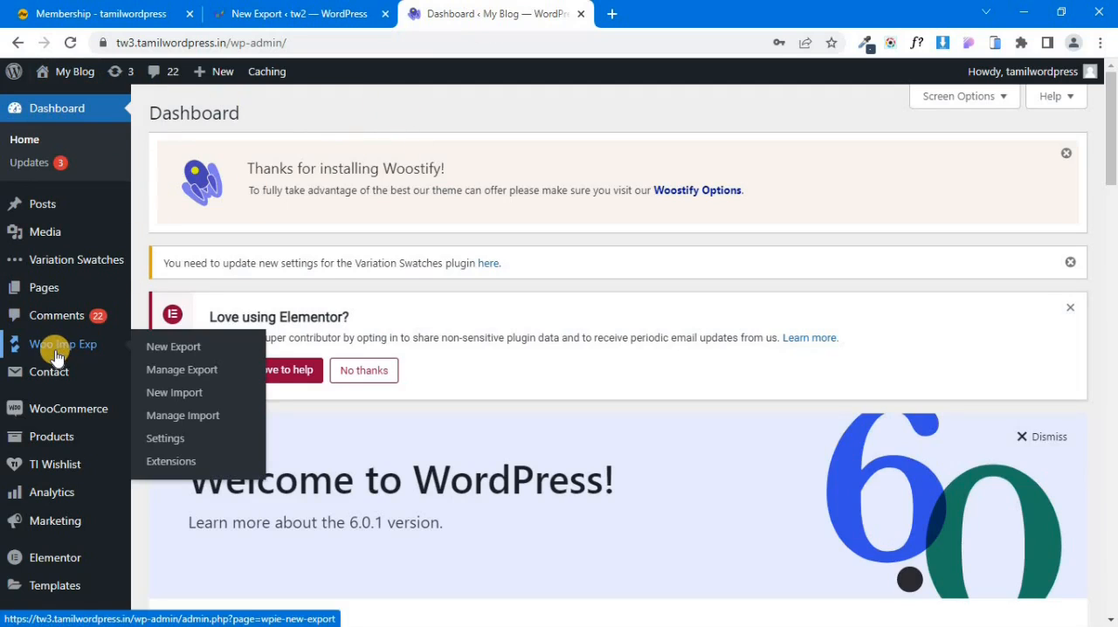
left_click(178, 390)
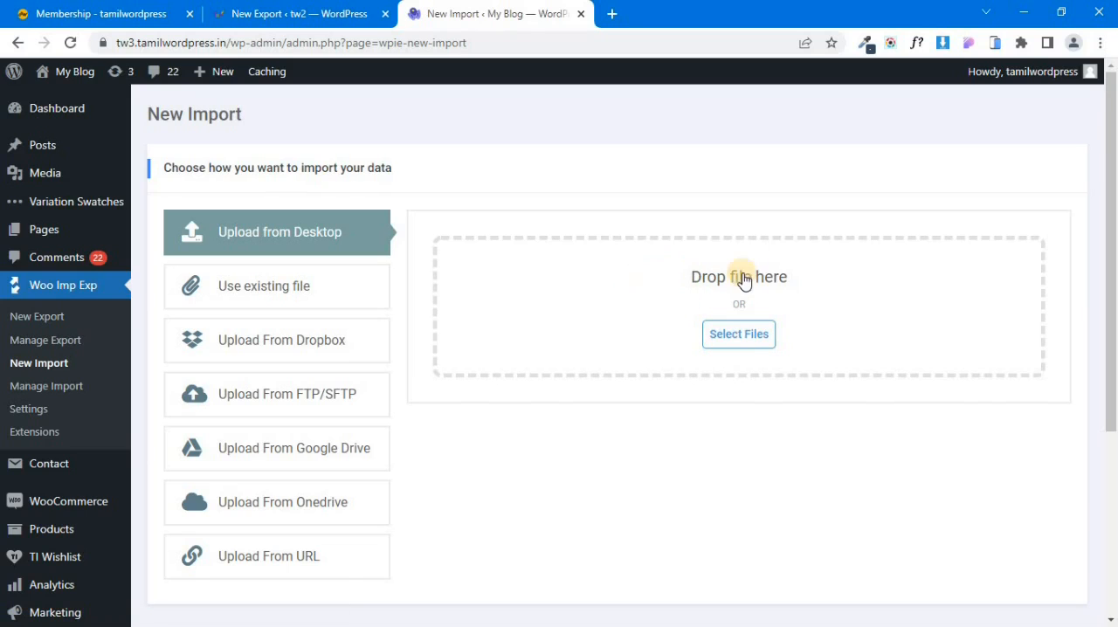
left_click(731, 334)
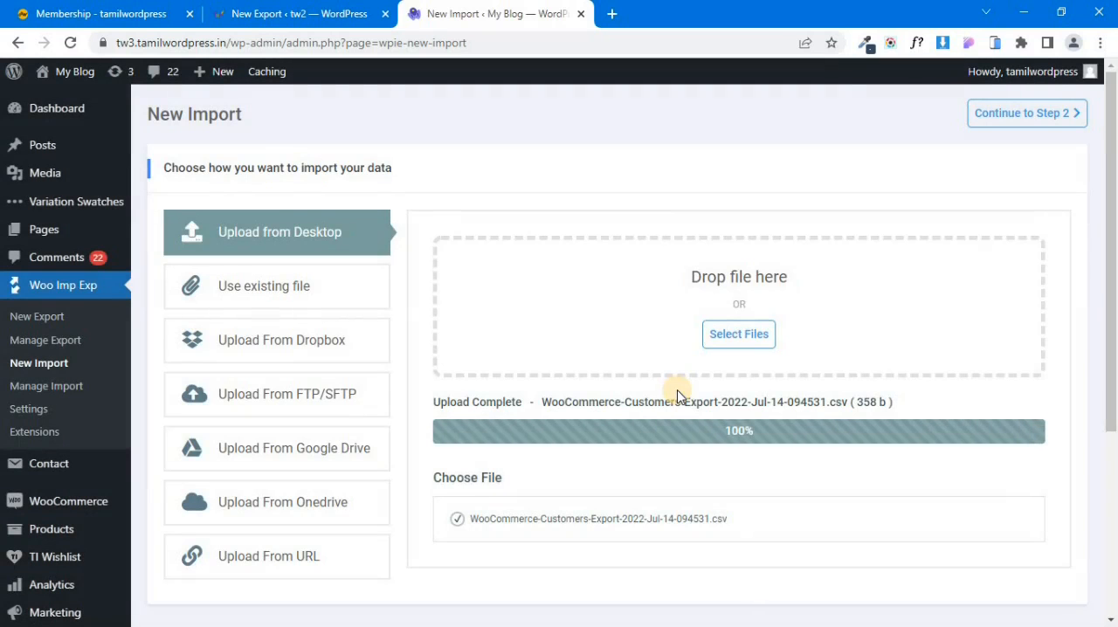
left_click(1005, 116)
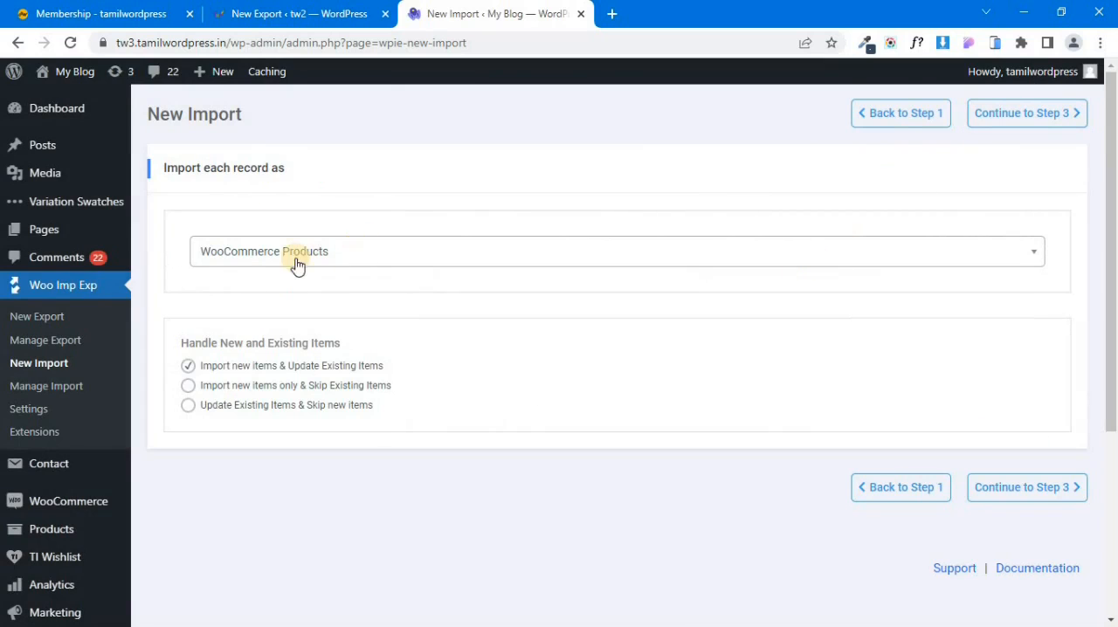
Import each record as WooCommerce Customers with Import new items only & Skip Existing Items, and continue to step 3.
left_click(809, 262)
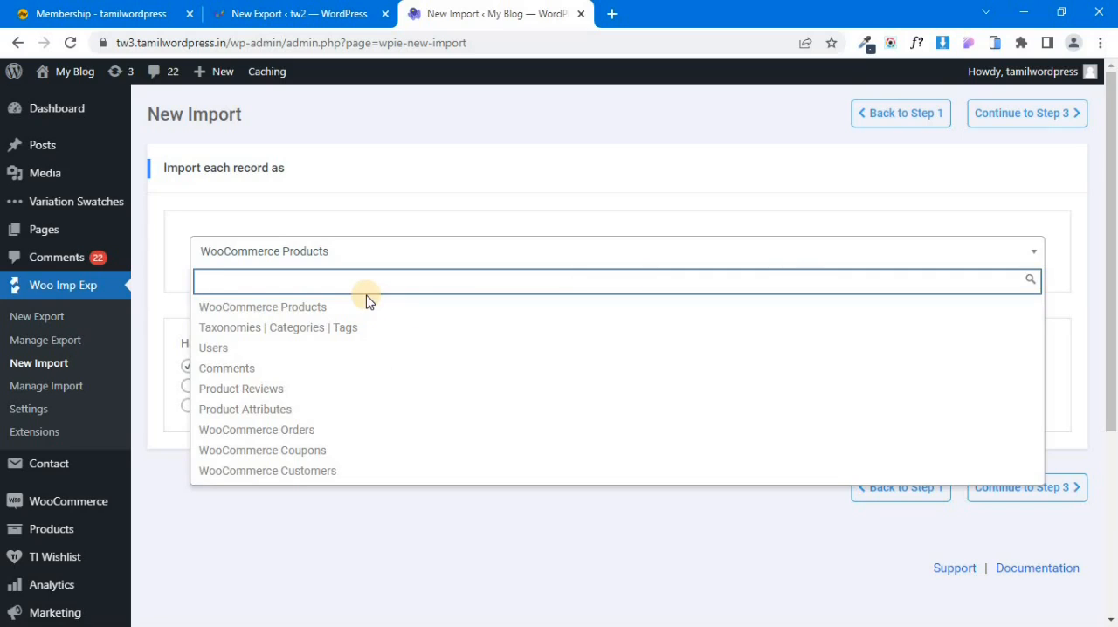
left_click(325, 472)
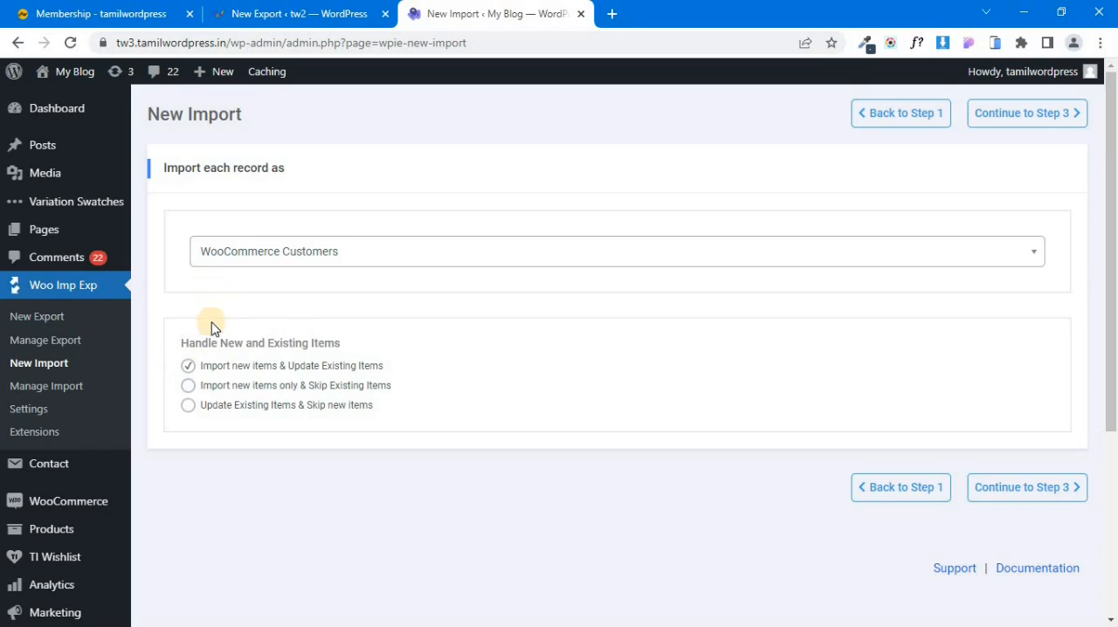
left_click(186, 386)
left_click(1024, 120)
Check the file options and the file data preview without adding filters, and continue to step 4.
scroll(712, 315, "down", 3)
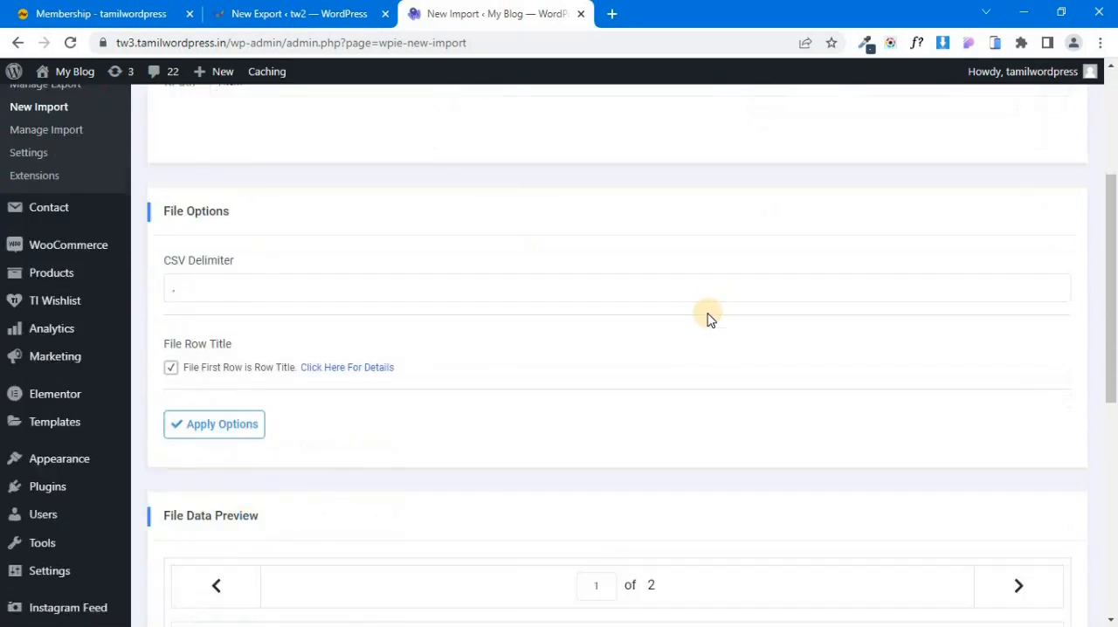
scroll(710, 319, "down", 3)
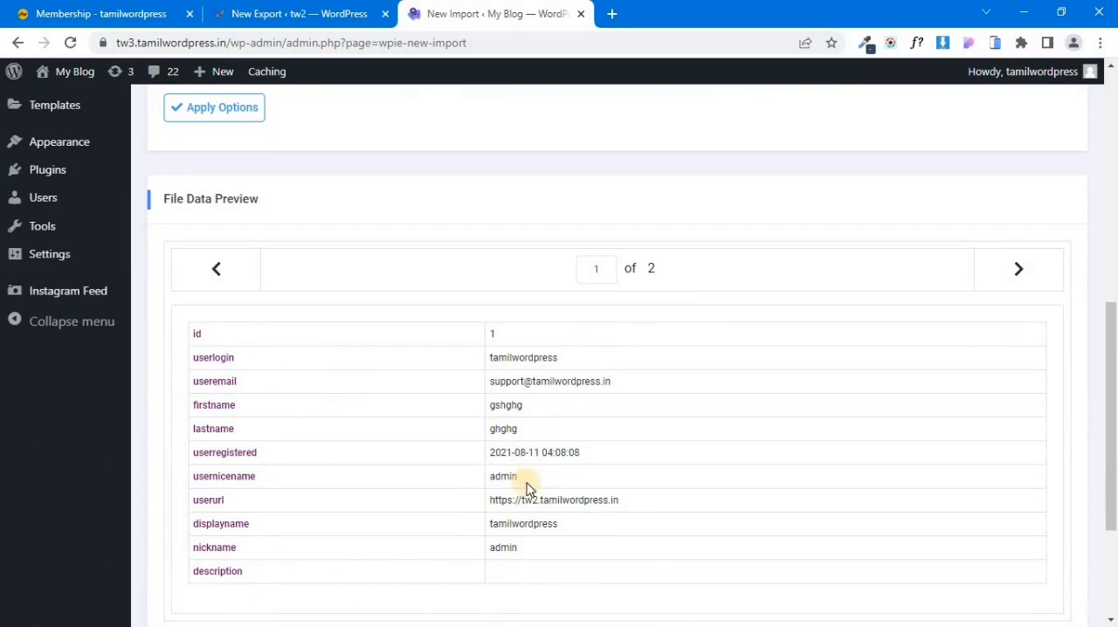
scroll(656, 562, "down", 2)
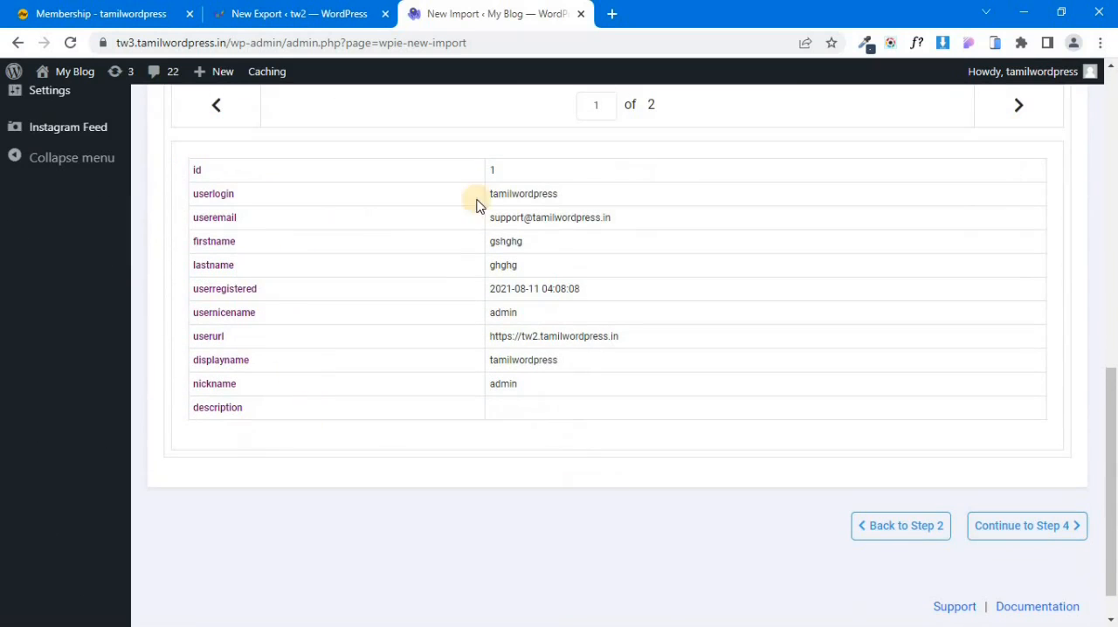
scroll(856, 249, "up", 10)
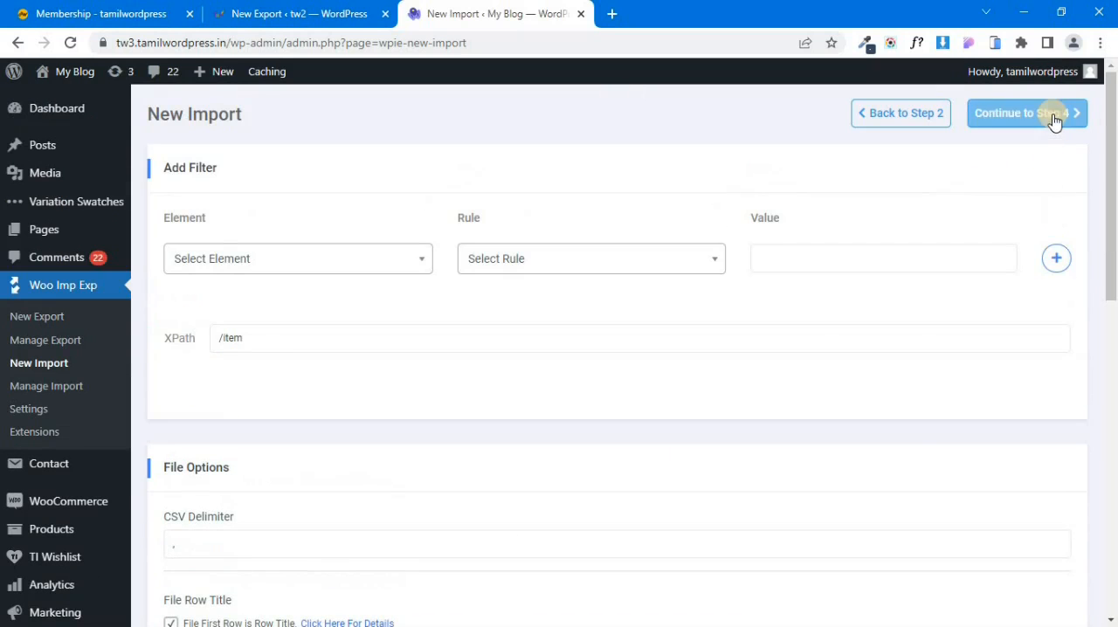
left_click(1054, 123)
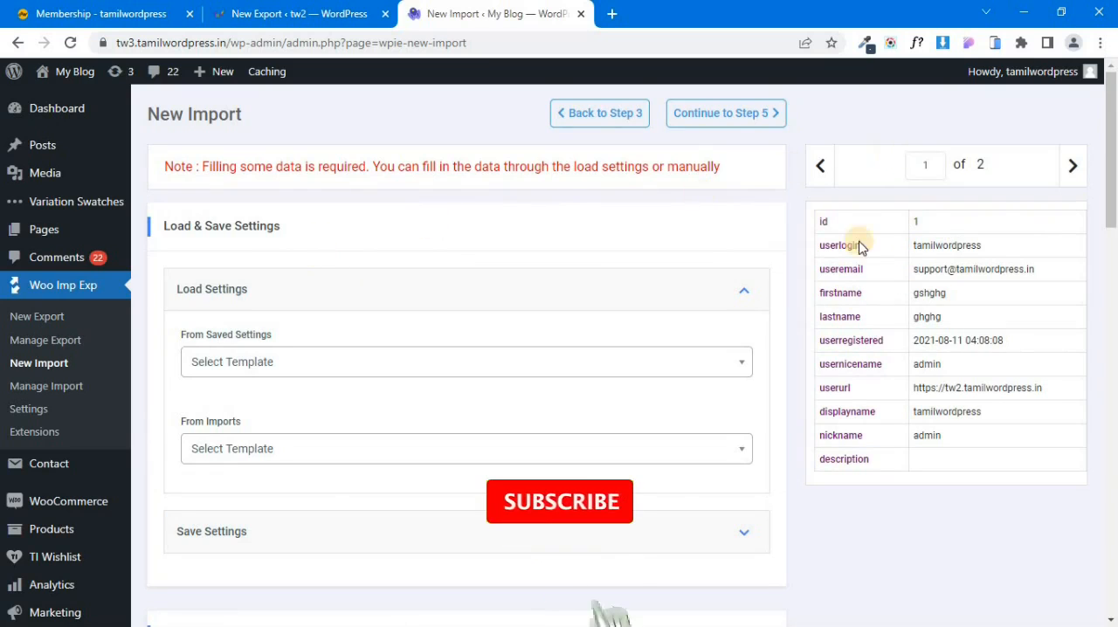
In the User's Data field mapping, map First Name to {firstname[1]} and Last Name to {lastname[1]}.
scroll(386, 542, "down", 2)
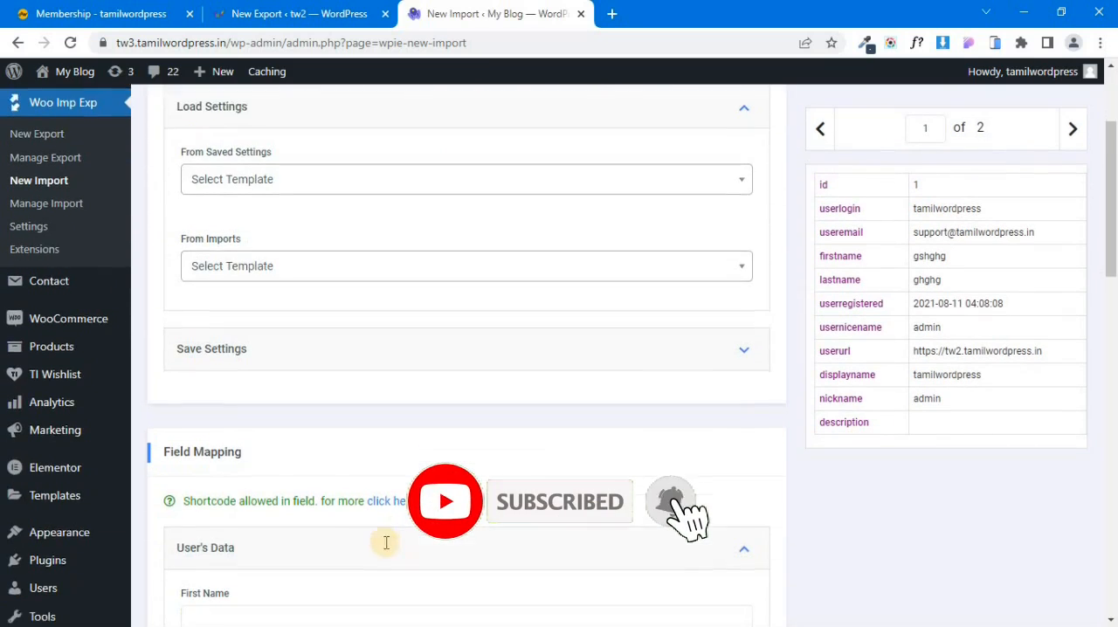
scroll(386, 542, "down", 1)
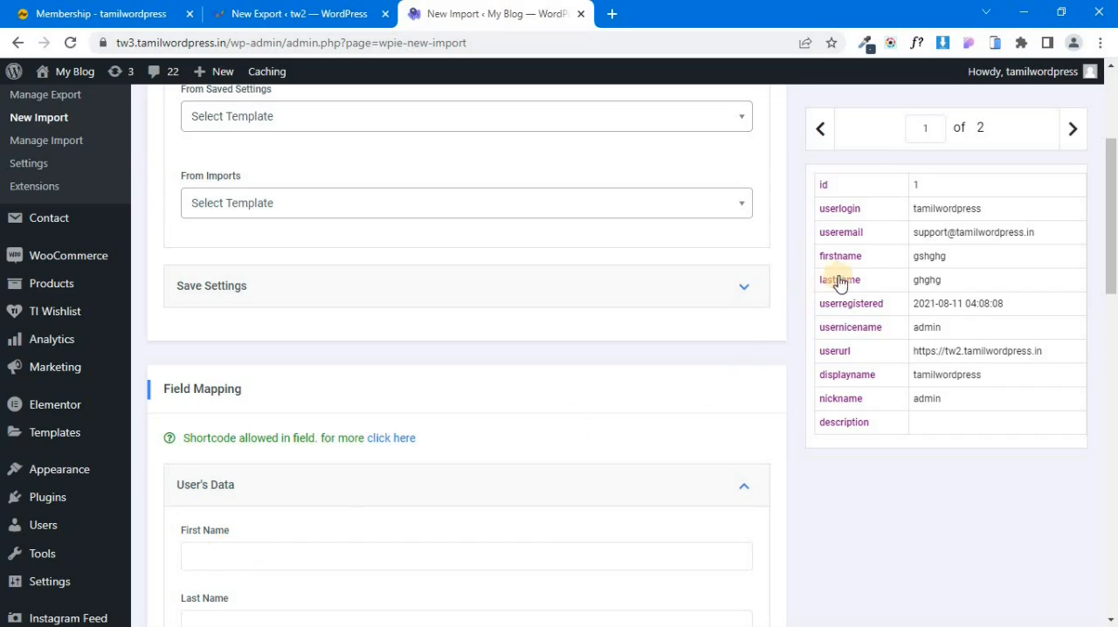
scroll(862, 264, "down", 3)
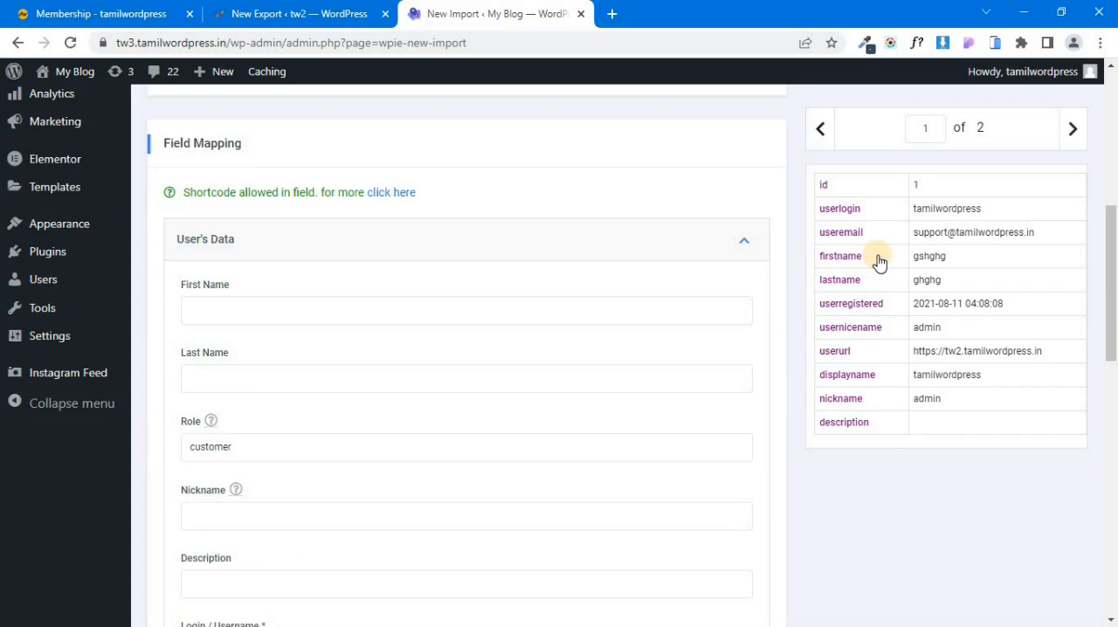
left_click(873, 264)
right_click(855, 257)
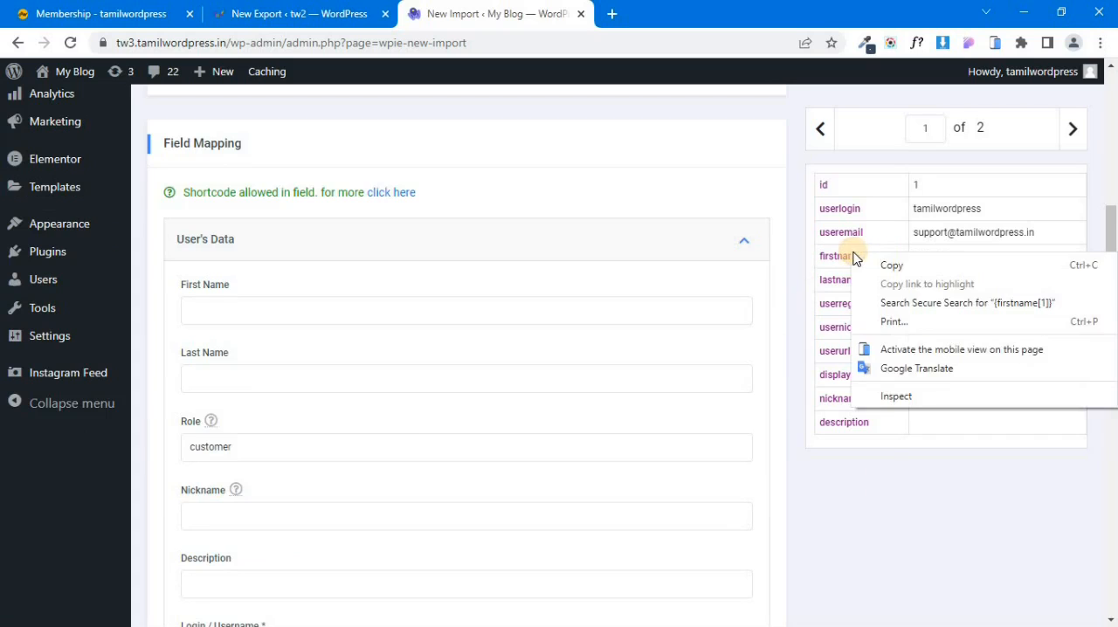
left_click(867, 264)
key("ctrl+v")
right_click(826, 288)
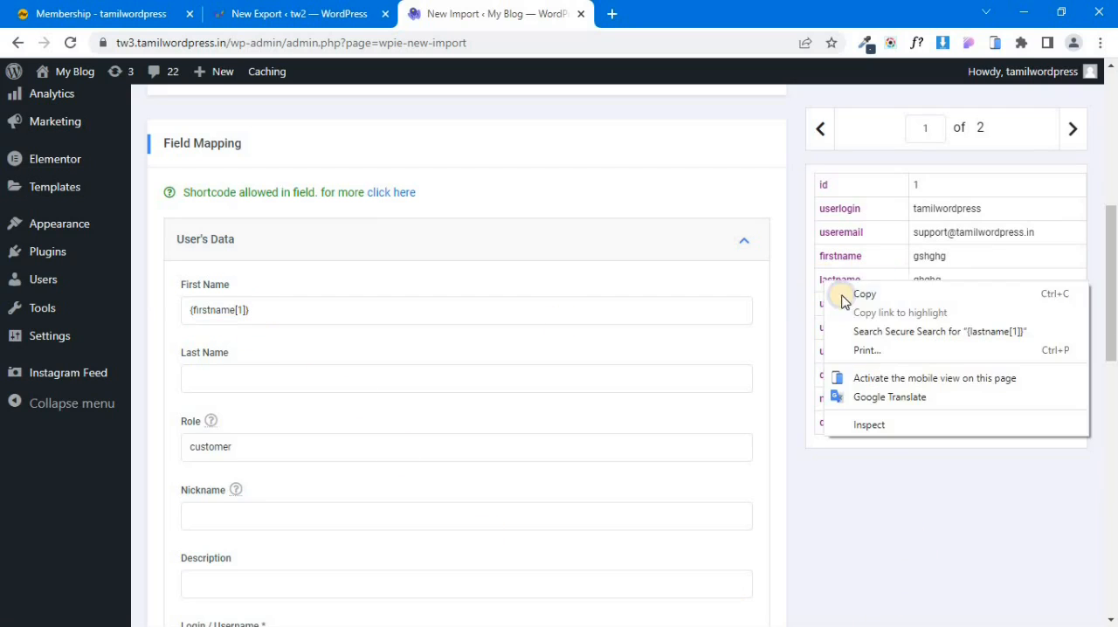
left_click(834, 293)
key("ctrl+v")
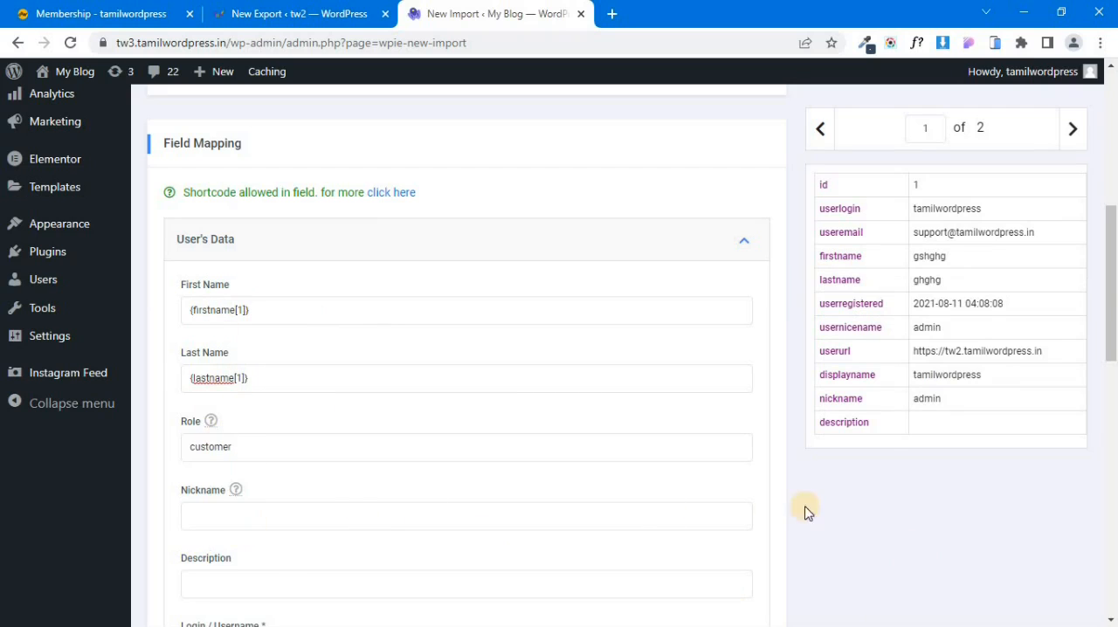
Map Nickname to {nickname[1]} and Description to {description[1]} in the User's Data mapping.
right_click(851, 402)
left_click(874, 416)
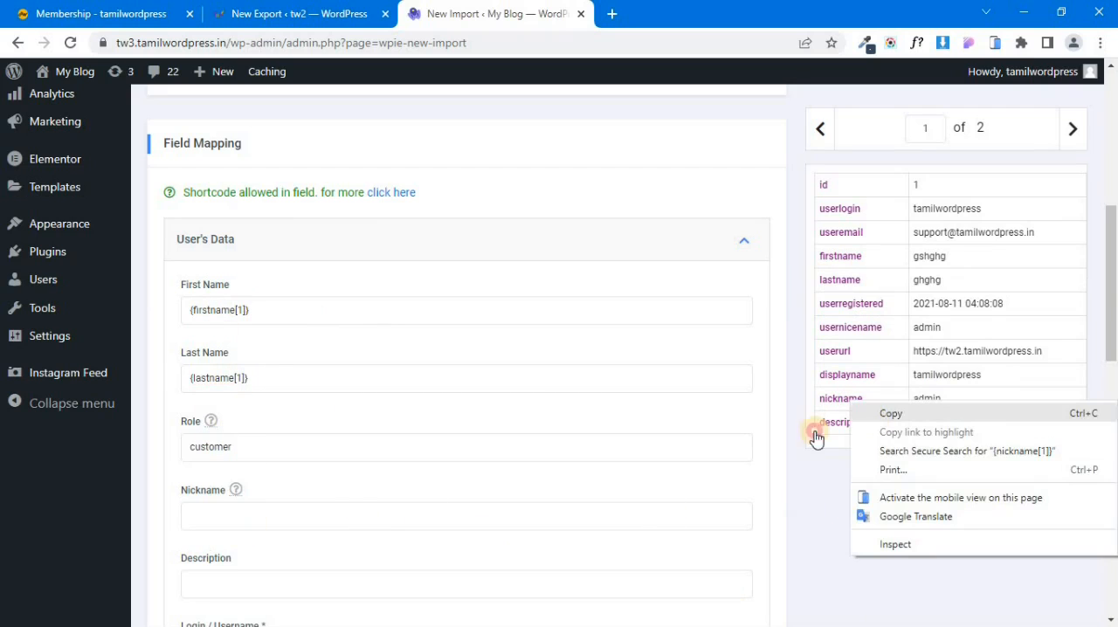
key("ctrl+v")
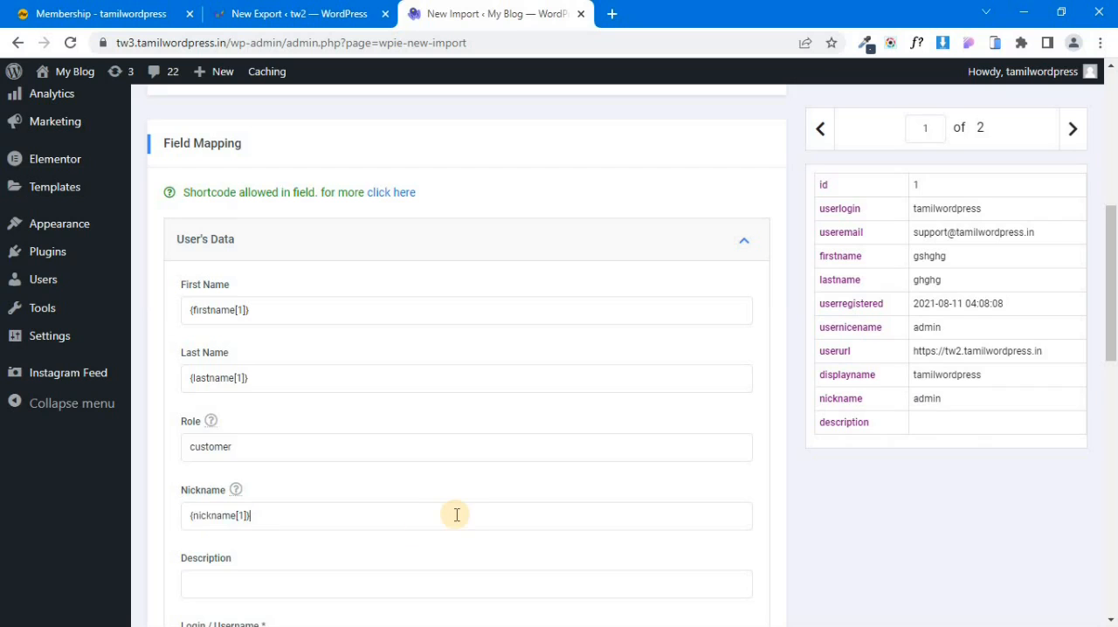
scroll(457, 512, "down", 2)
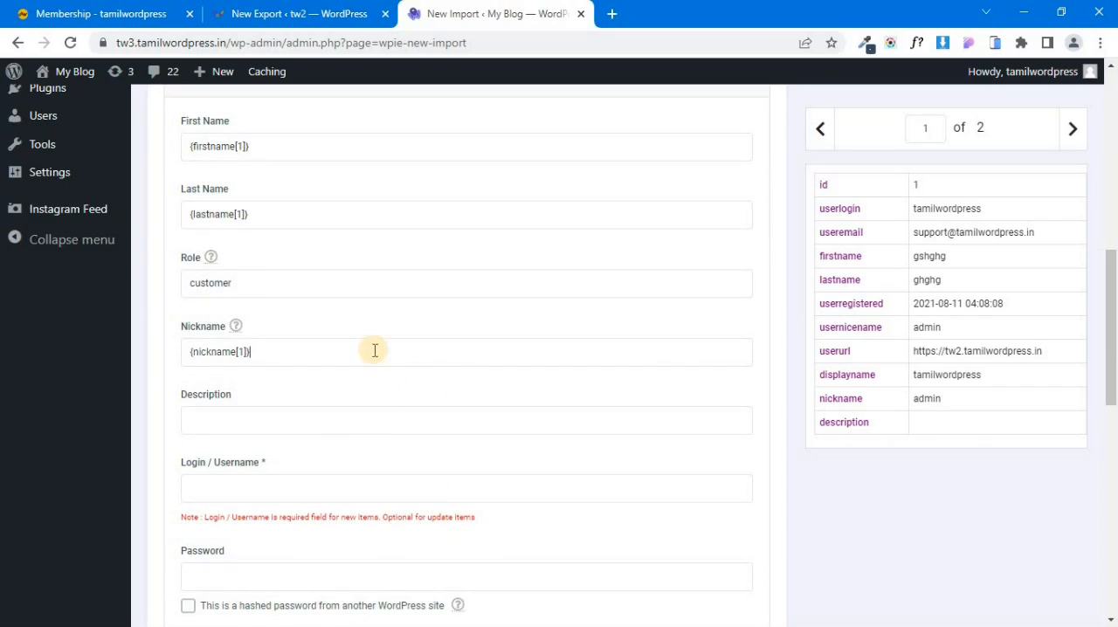
right_click(864, 428)
left_click(878, 434)
left_click(222, 416)
key("ctrl+v")
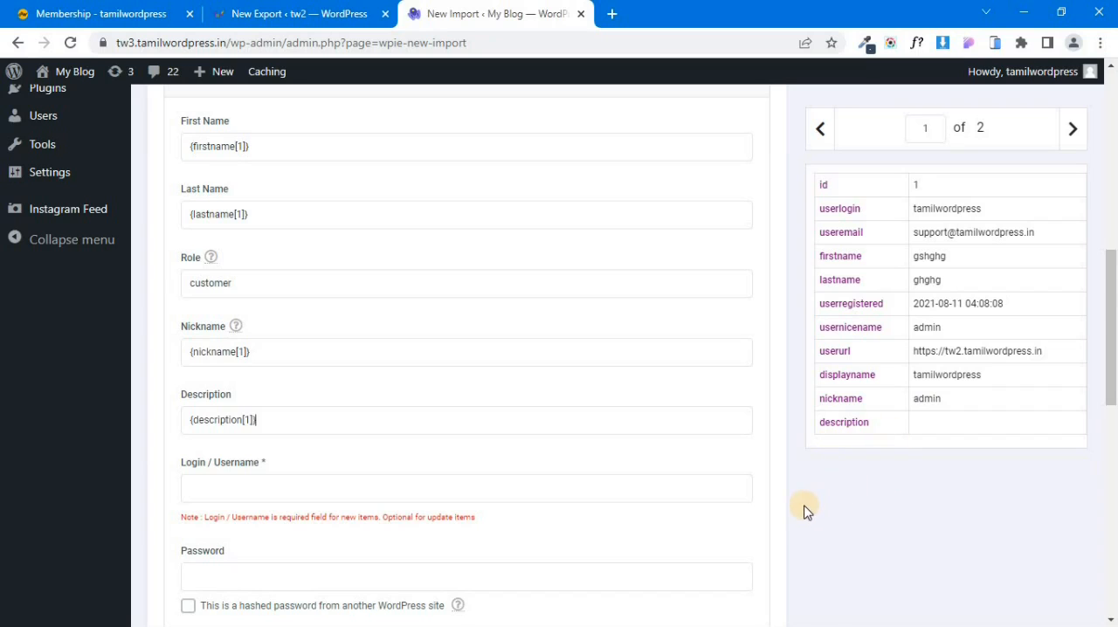
Map the required Login / Username field to {userlogin[1]}.
scroll(806, 510, "down", 1)
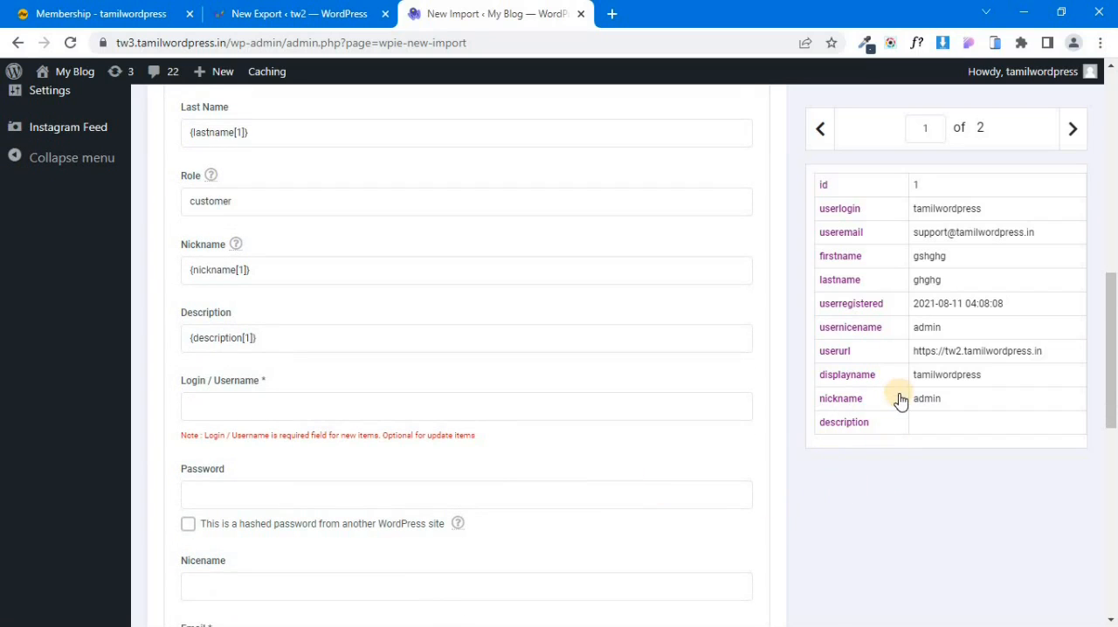
right_click(847, 205)
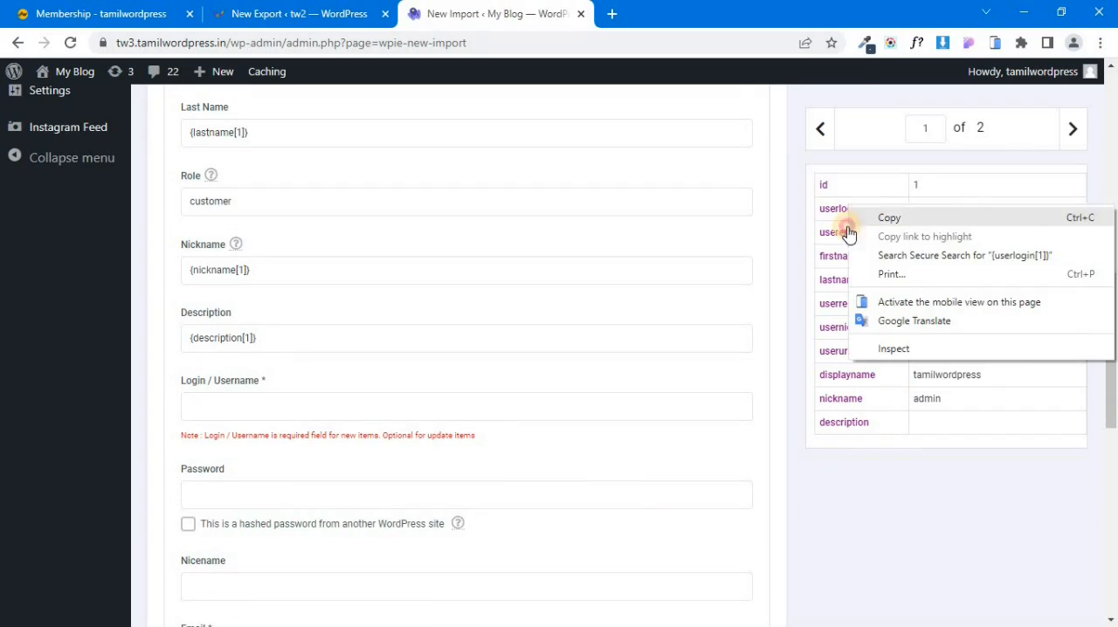
left_click(864, 217)
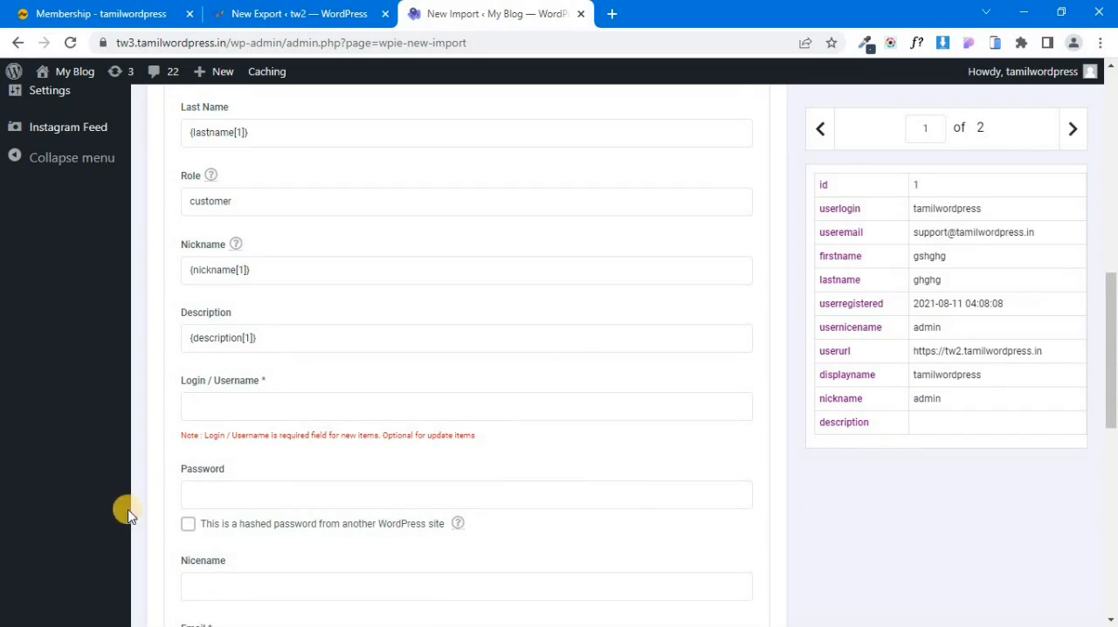
left_click(232, 417)
key("ctrl+v")
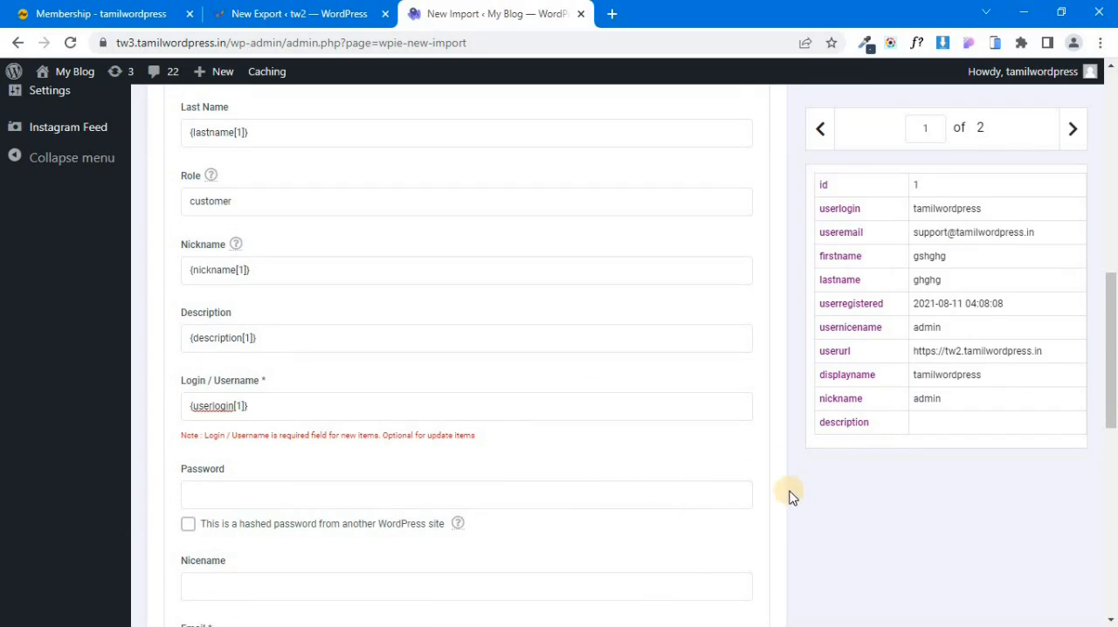
Map the required Email field to {useremail[1]} and Registered Date to {userregistered[1]}, leaving Password and Nicename empty.
scroll(867, 544, "down", 2)
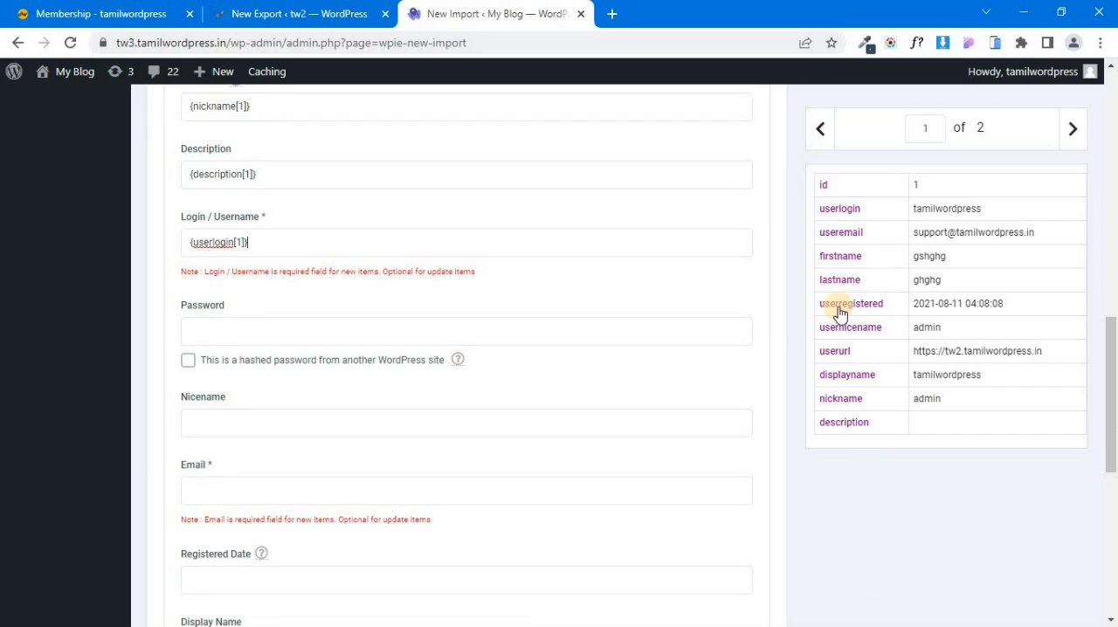
right_click(852, 234)
left_click(877, 248)
key("ctrl+v")
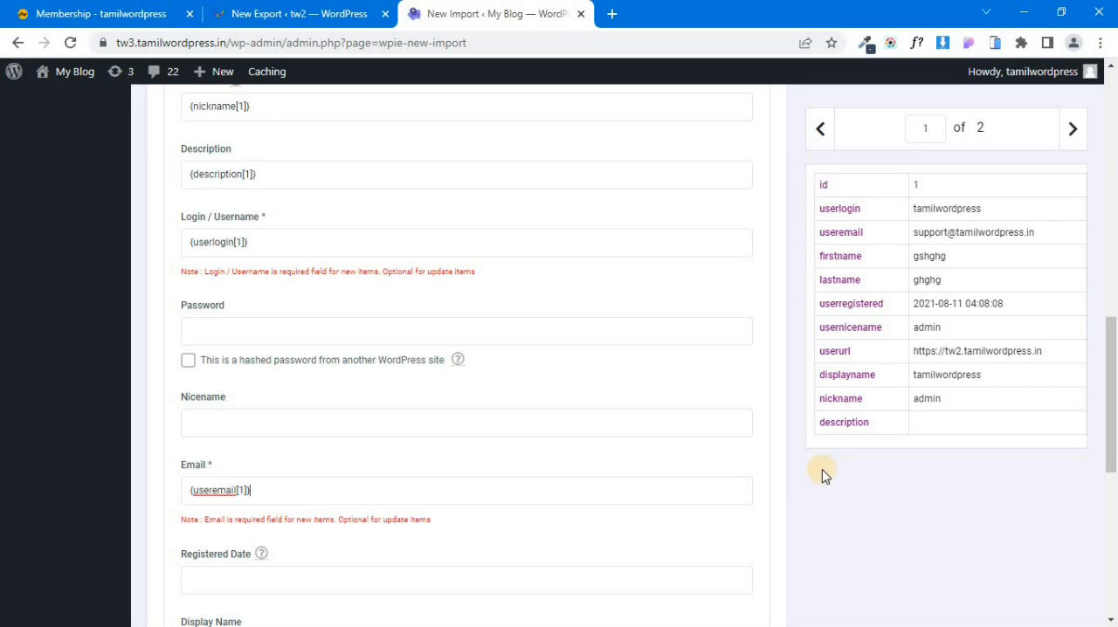
right_click(860, 305)
left_click(873, 313)
left_click(270, 579)
key("ctrl+v")
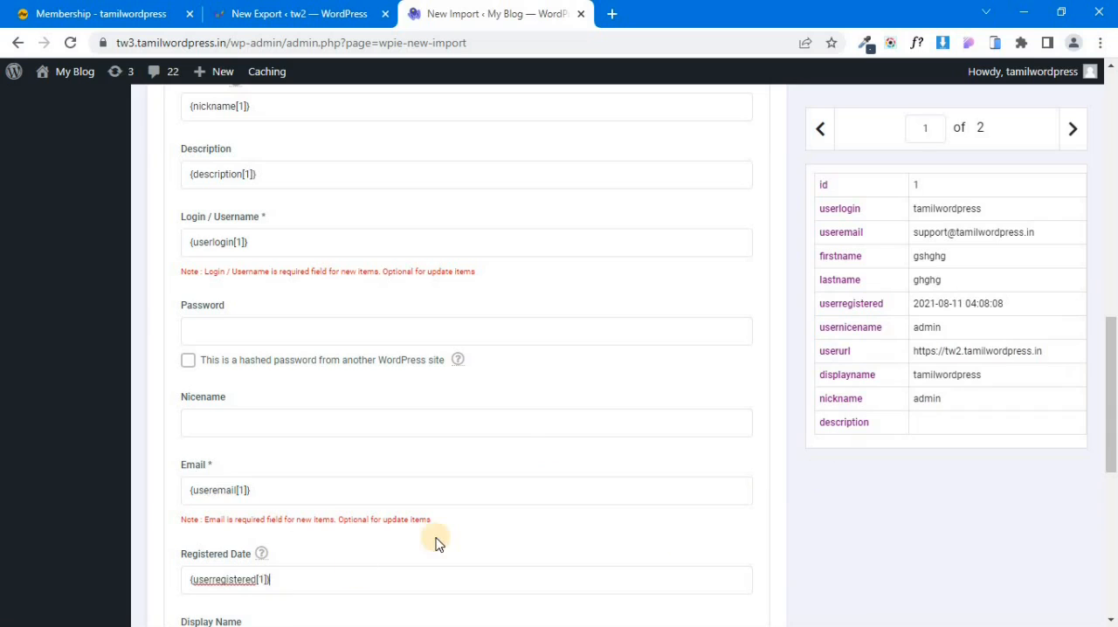
Map Display Name to {displayname[1]} and Website URL to {userurl[1]}.
scroll(427, 539, "down", 3)
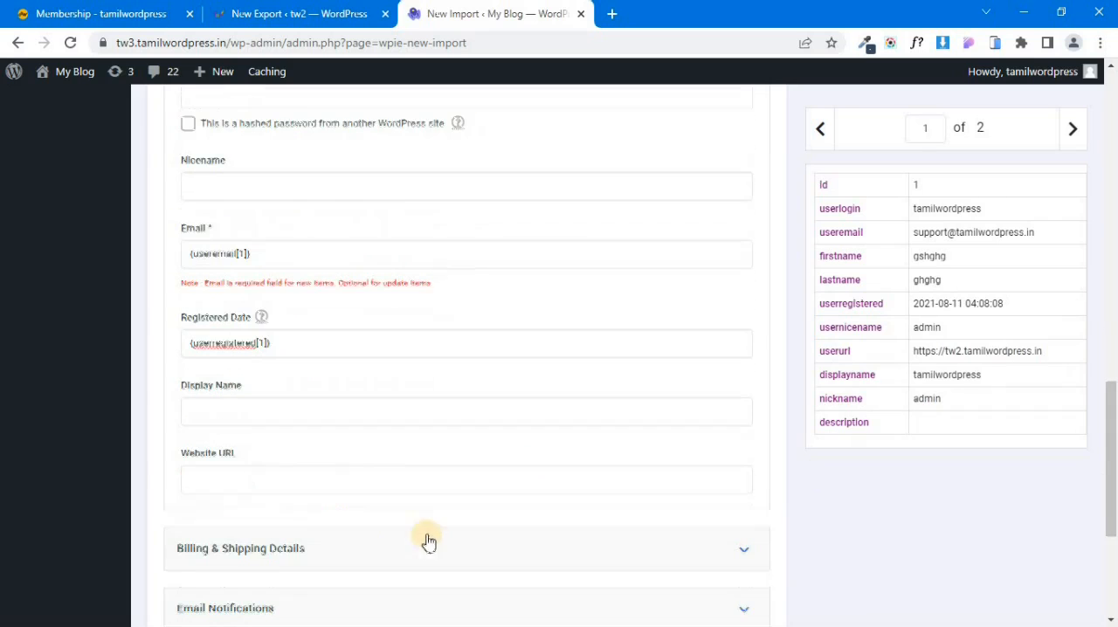
right_click(846, 375)
left_click(868, 387)
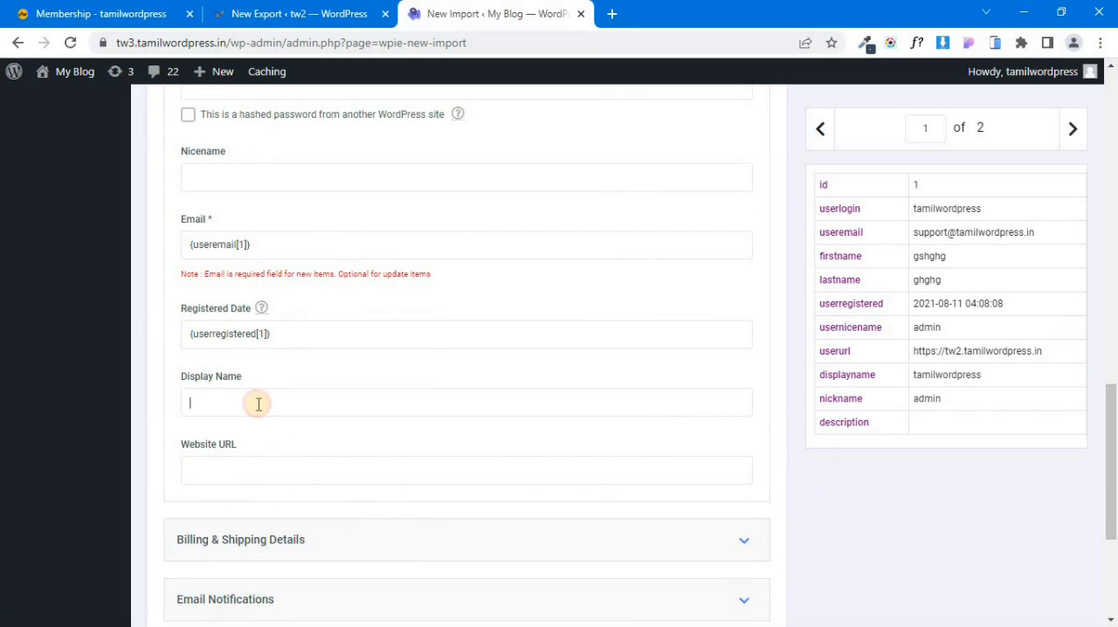
key("ctrl+v")
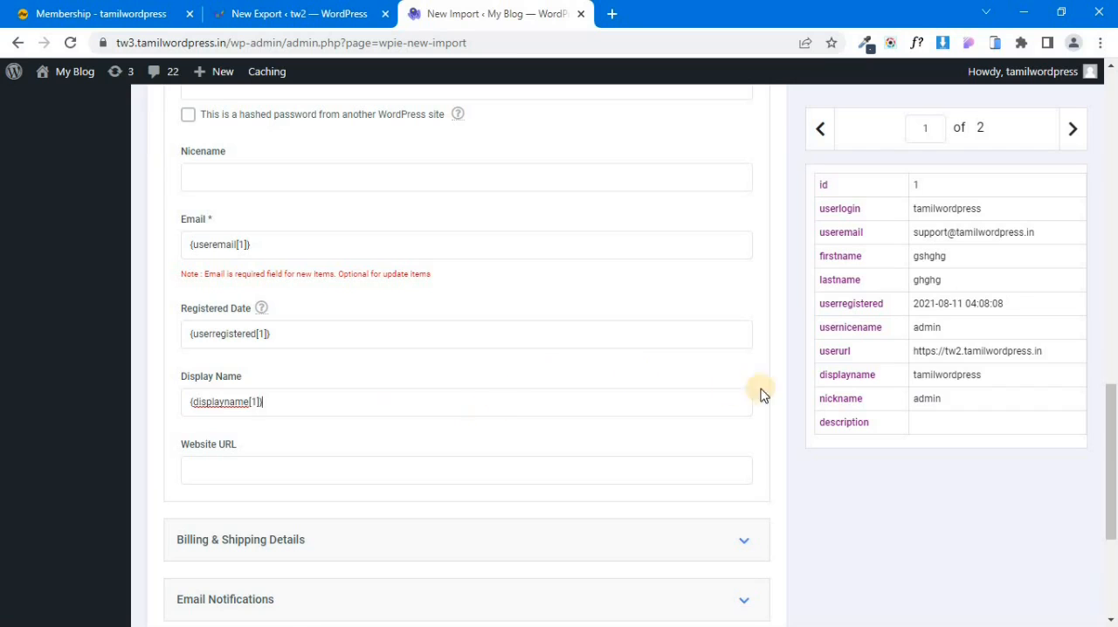
right_click(837, 360)
left_click(871, 368)
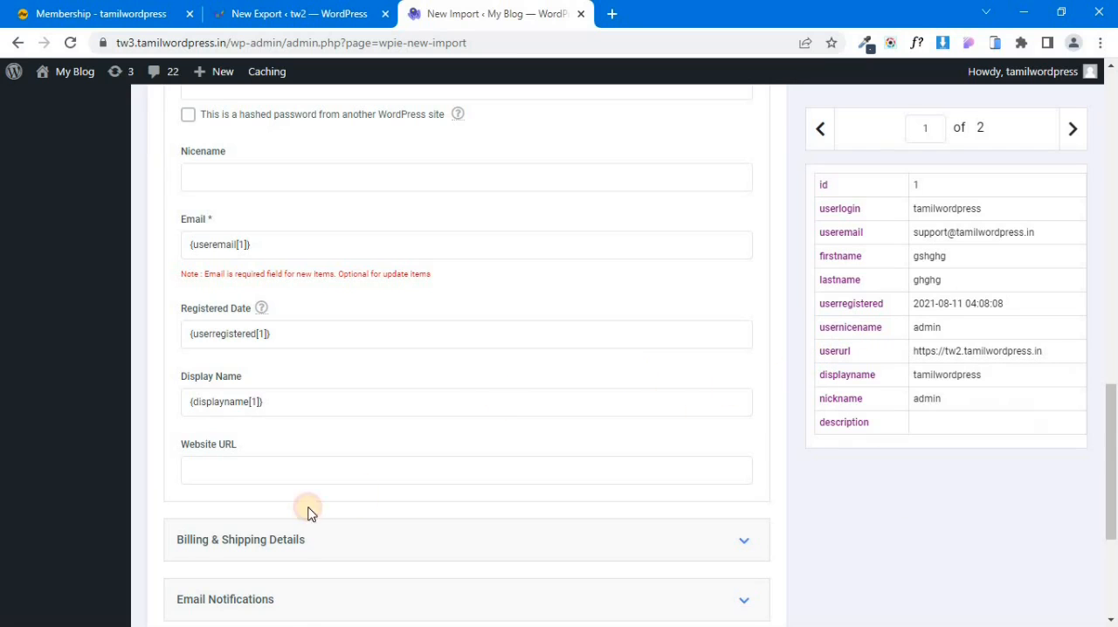
left_click(295, 475)
key("ctrl+v")
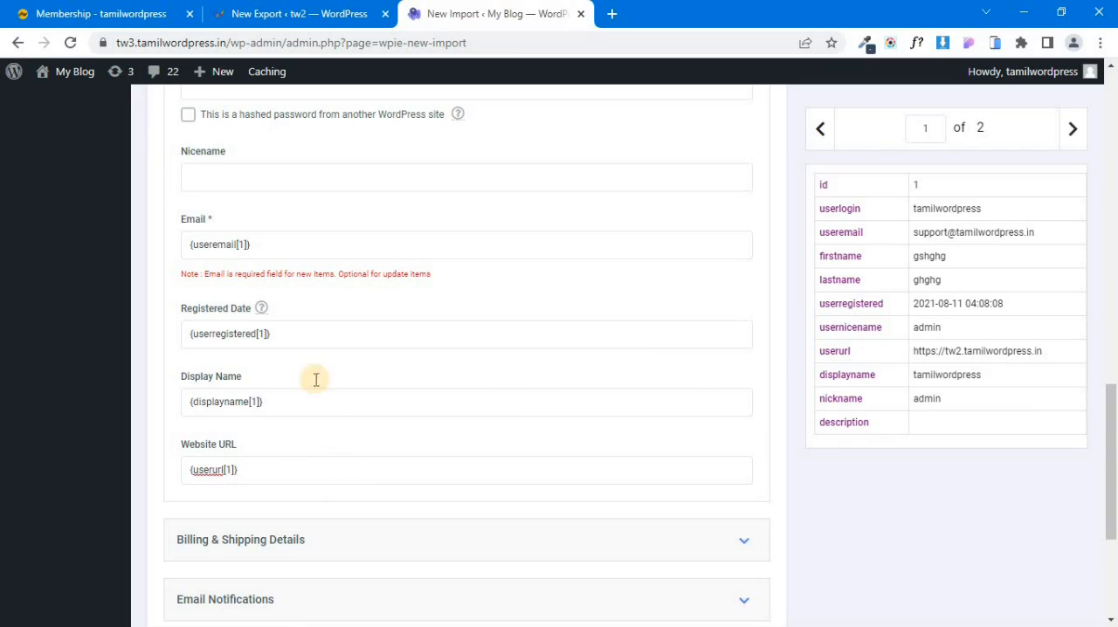
Review the field mappings and the Billing & Shipping Details section without filling it in, and continue to step 5.
scroll(365, 378, "up", 4)
scroll(365, 410, "down", 3)
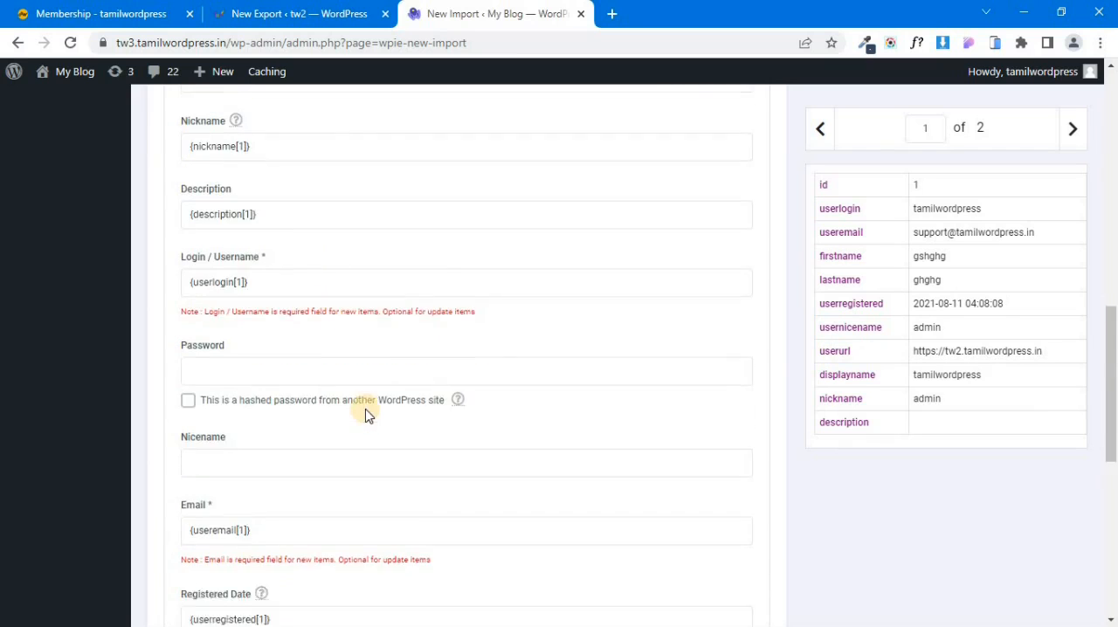
scroll(437, 451, "down", 5)
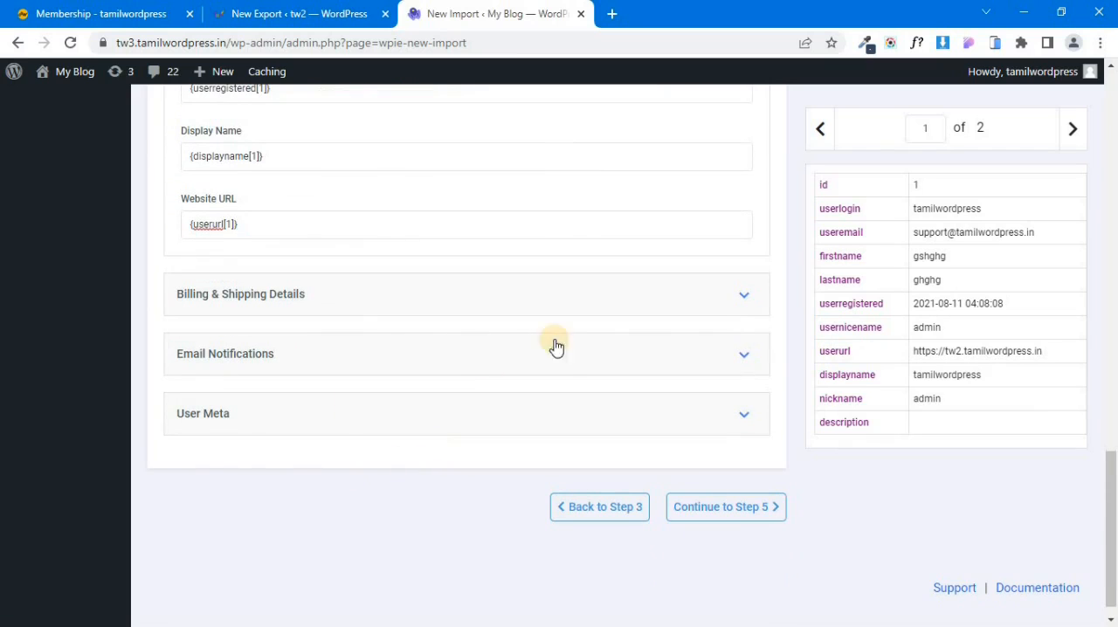
left_click(729, 302)
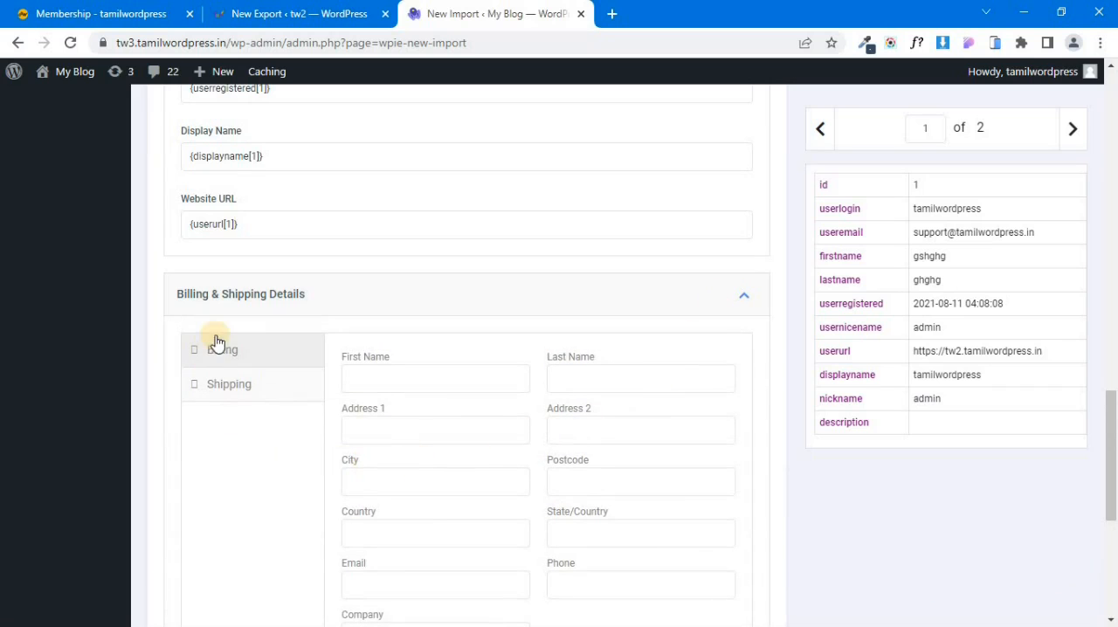
scroll(532, 454, "down", 4)
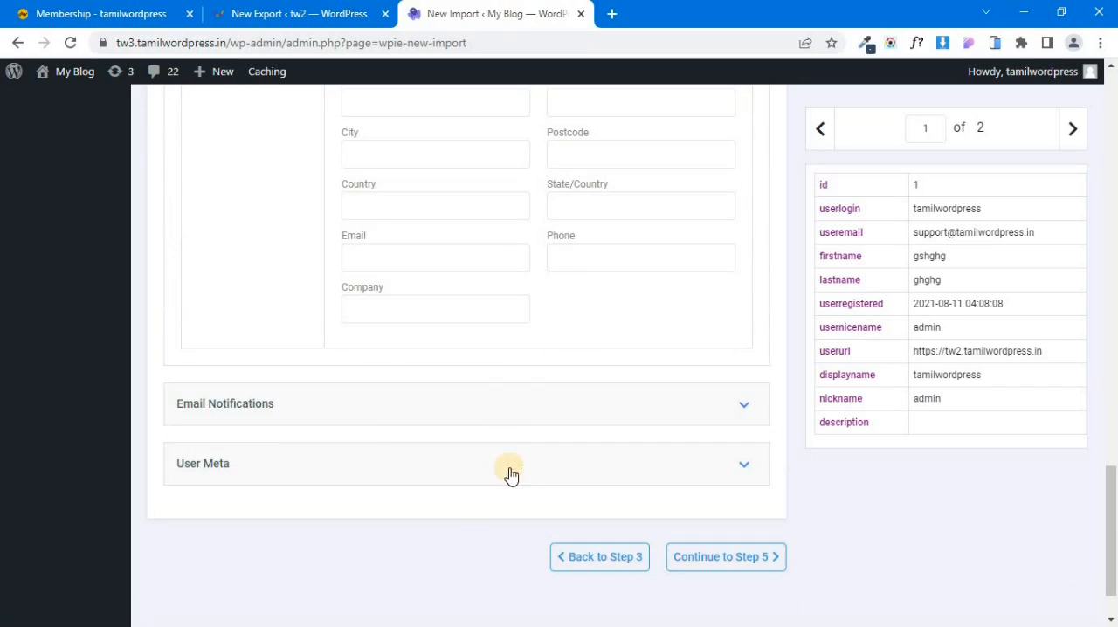
scroll(821, 430, "up", 10)
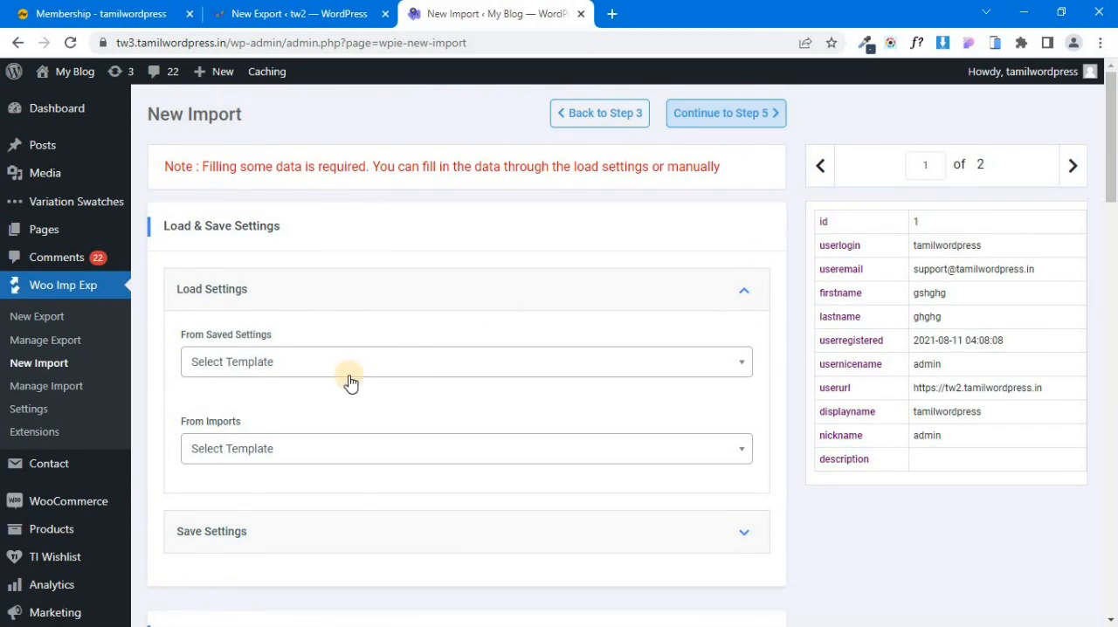
scroll(349, 511, "down", 4)
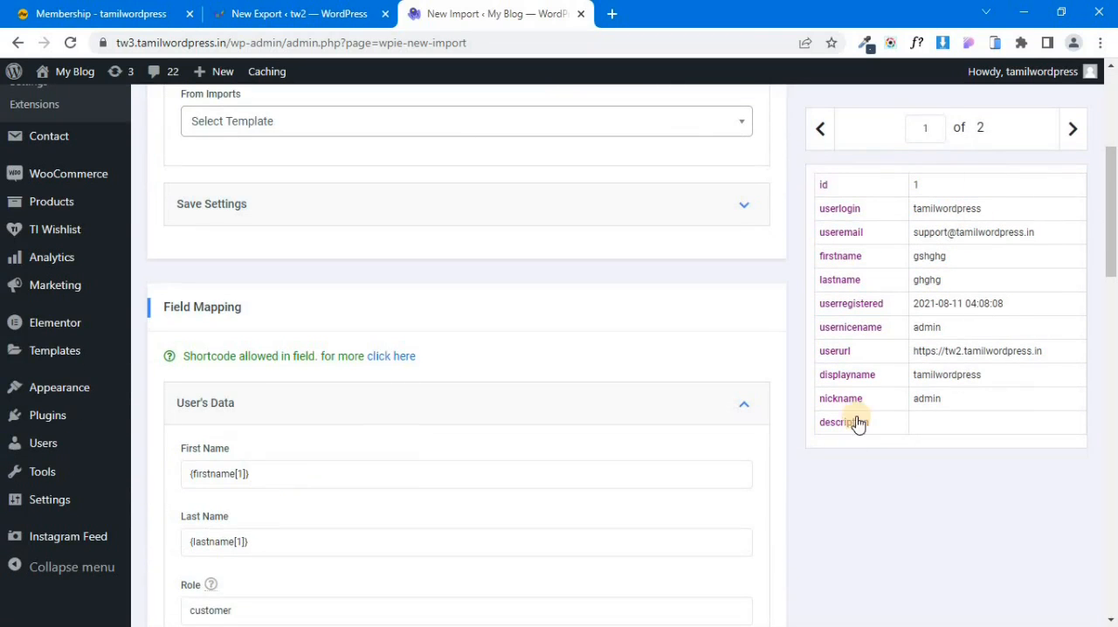
scroll(293, 507, "down", 2)
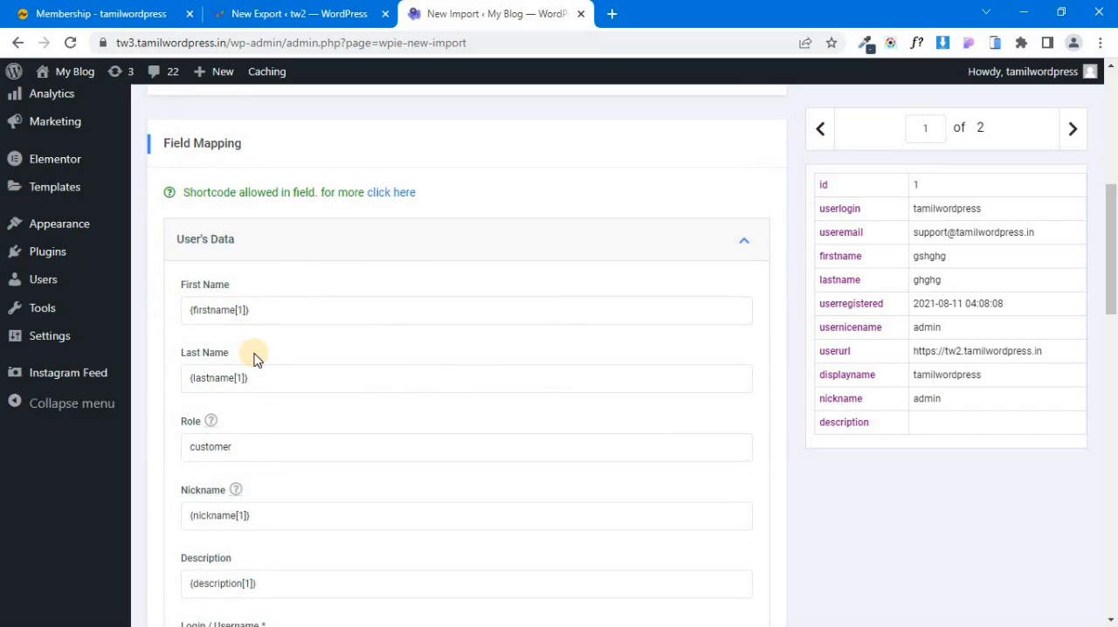
scroll(526, 399, "up", 6)
left_click(724, 111)
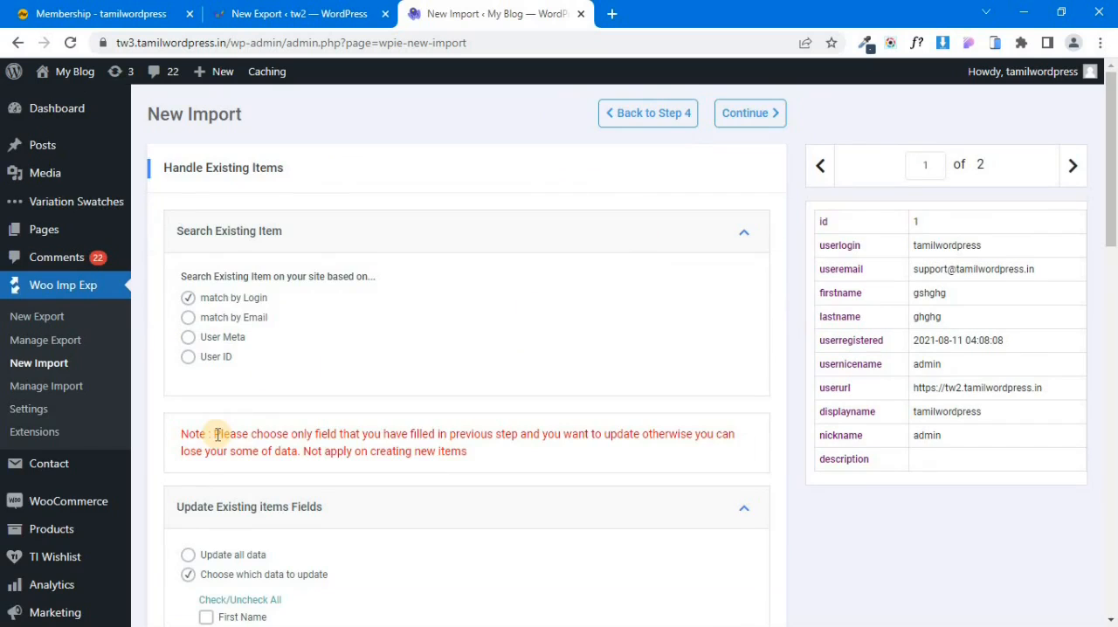
Set the existing items fields to Update all data, keeping match by Login, and continue to the import summary.
scroll(217, 434, "down", 2)
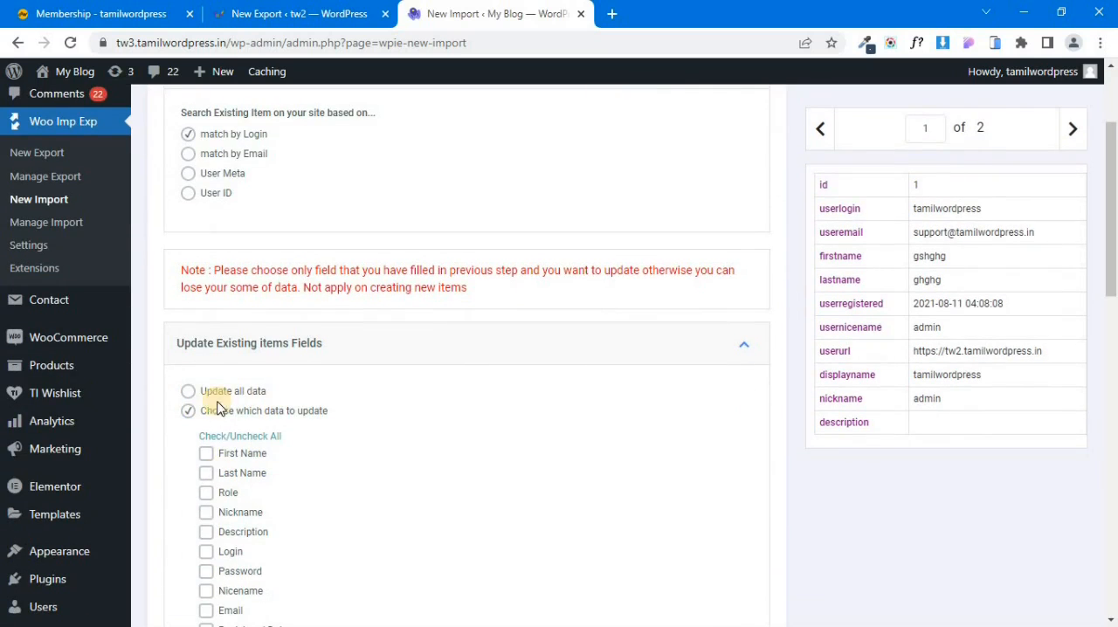
left_click(189, 392)
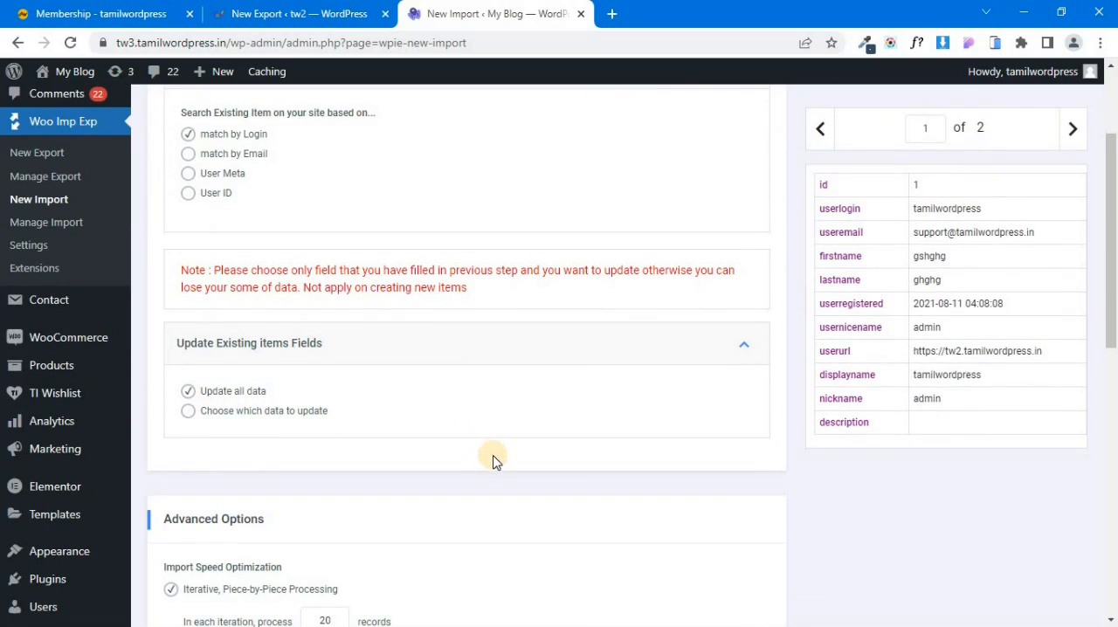
scroll(662, 406, "up", 2)
left_click(744, 114)
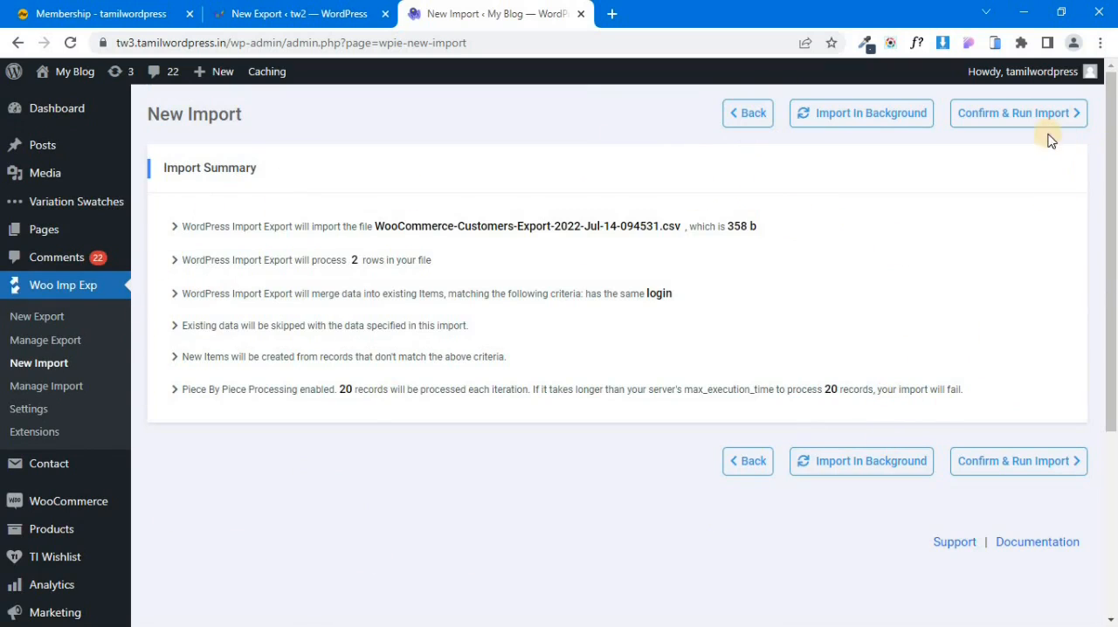
Confirm and run the customer import, and check the import results.
left_click(1020, 113)
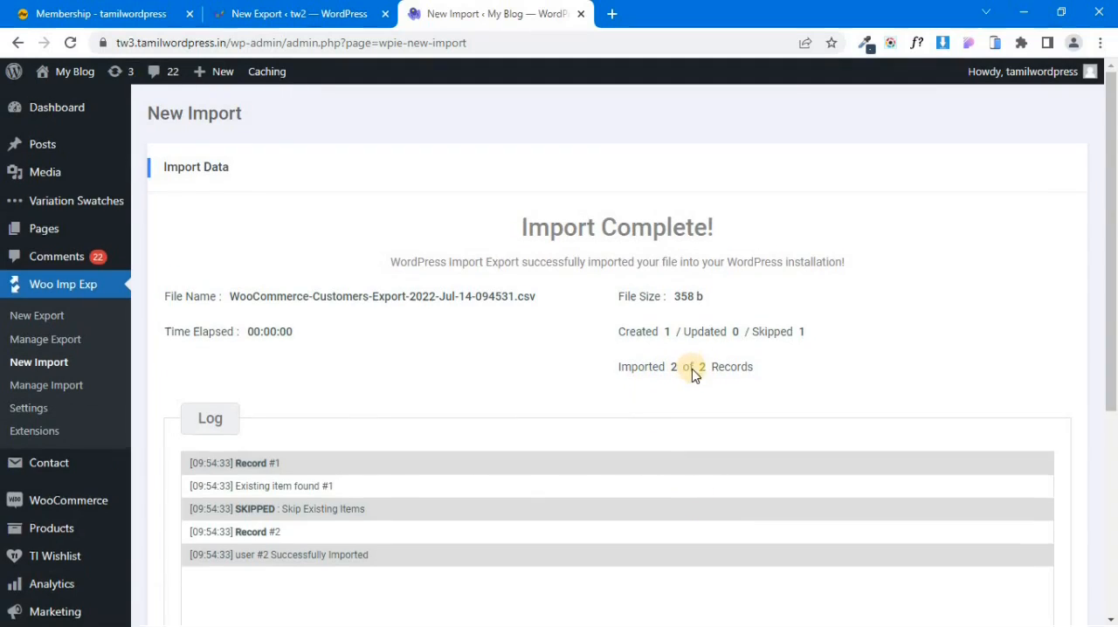
scroll(694, 374, "down", 5)
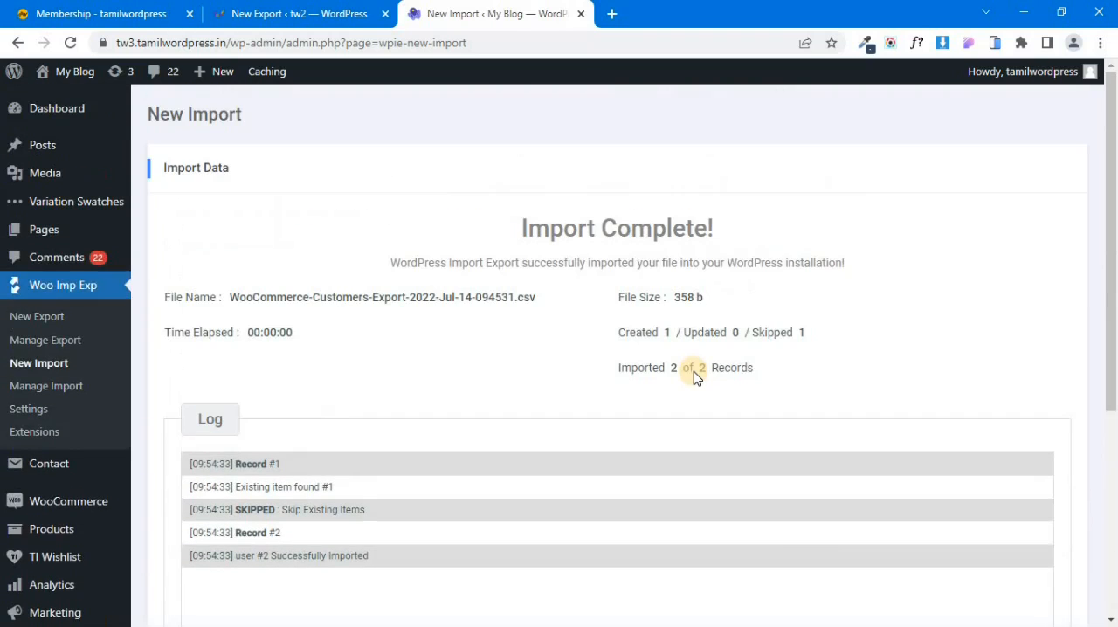
Open the list of all users on the destination site and check the imported customer's username, name, email and role.
scroll(693, 374, "down", 4)
mouse_move(50, 436)
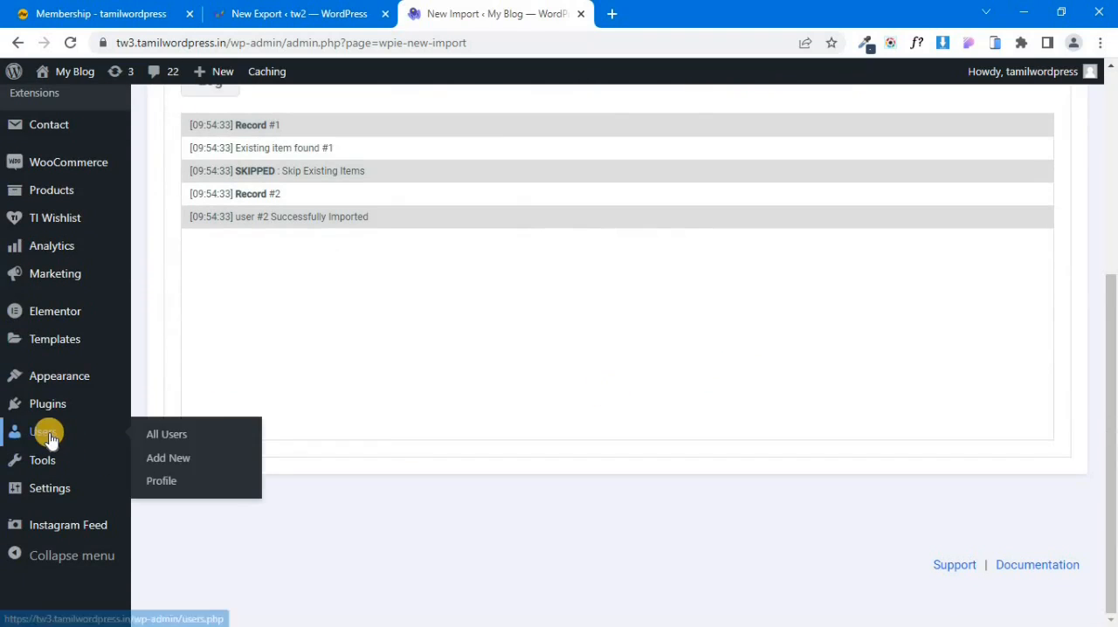
left_click(203, 438)
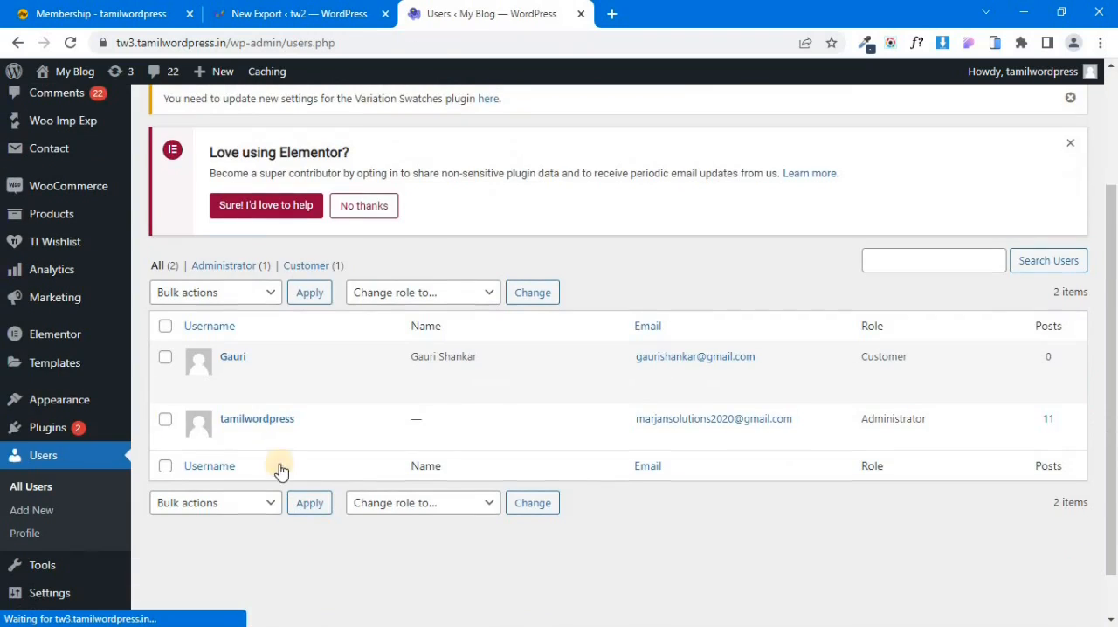
mouse_move(234, 380)
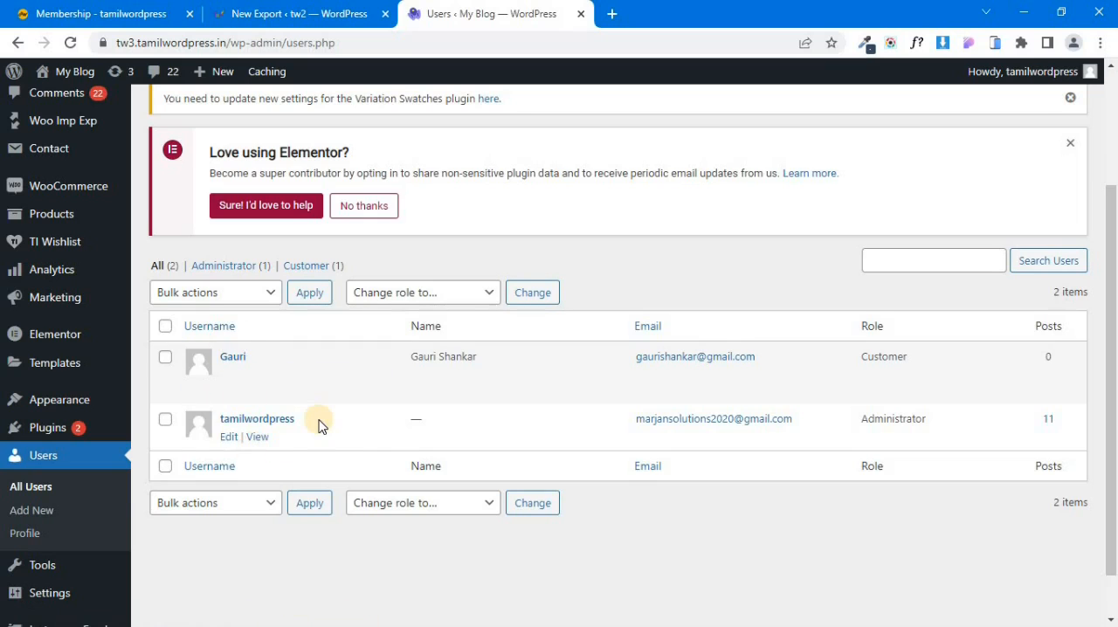
scroll(337, 454, "up", 1)
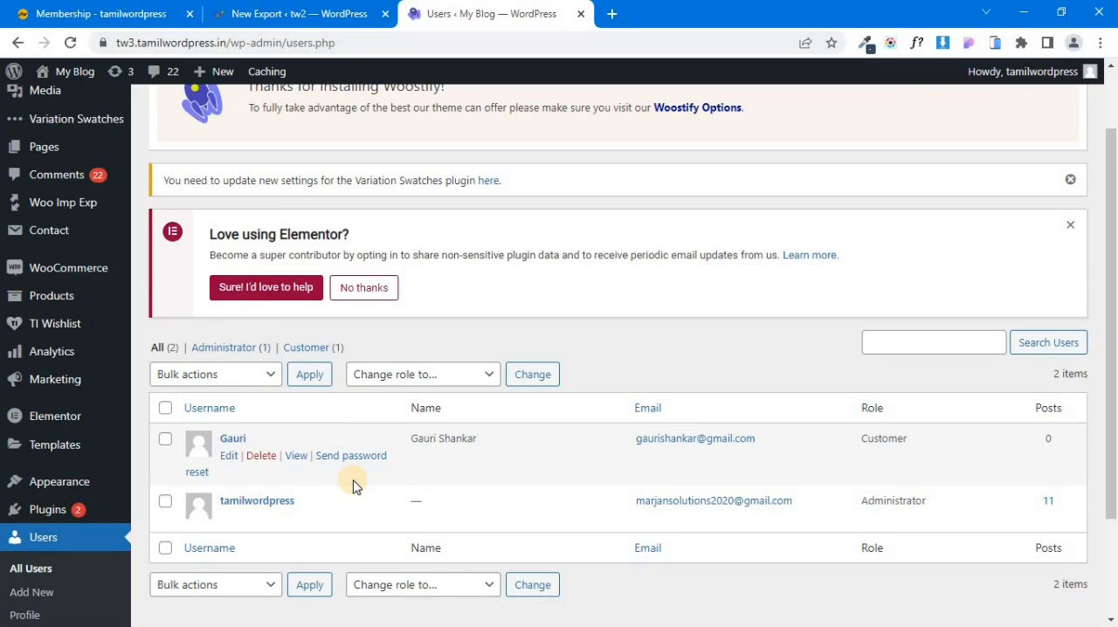
scroll(353, 487, "up", 1)
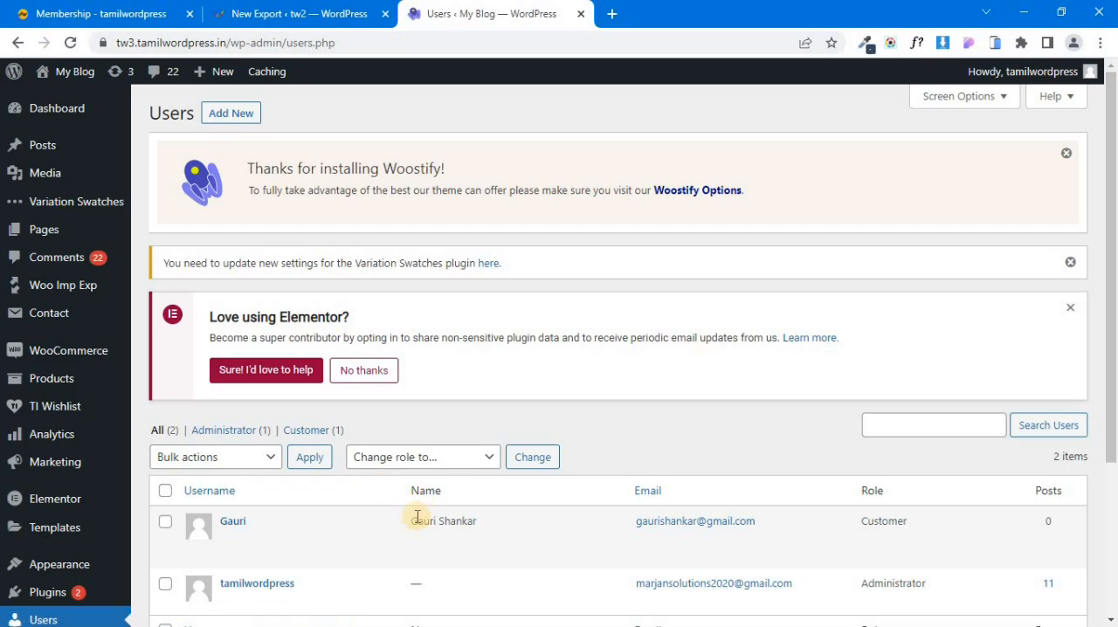
mouse_move(378, 516)
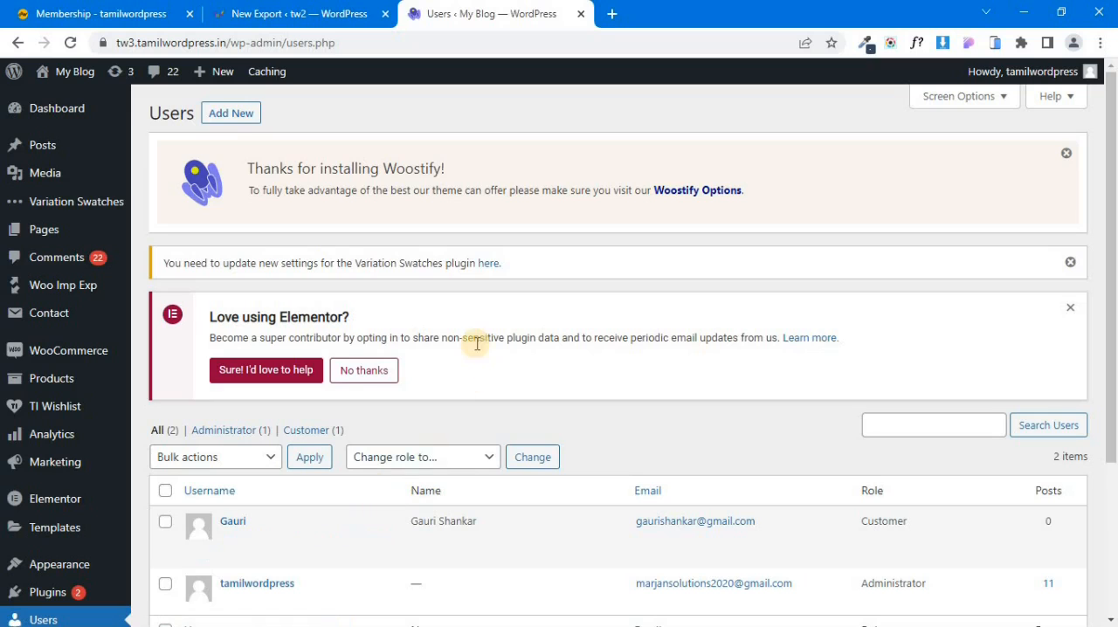
Switch to the tamilwordpress Membership page and view its contact options near the footer, including the chat widget.
left_click(98, 12)
scroll(411, 337, "down", 5)
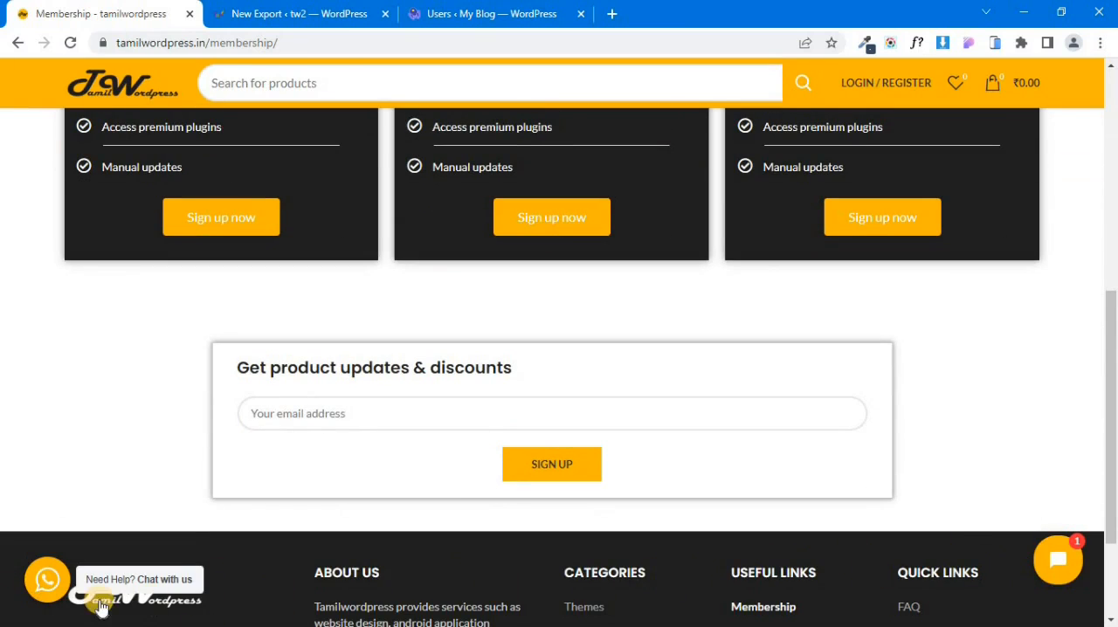
left_click(1058, 576)
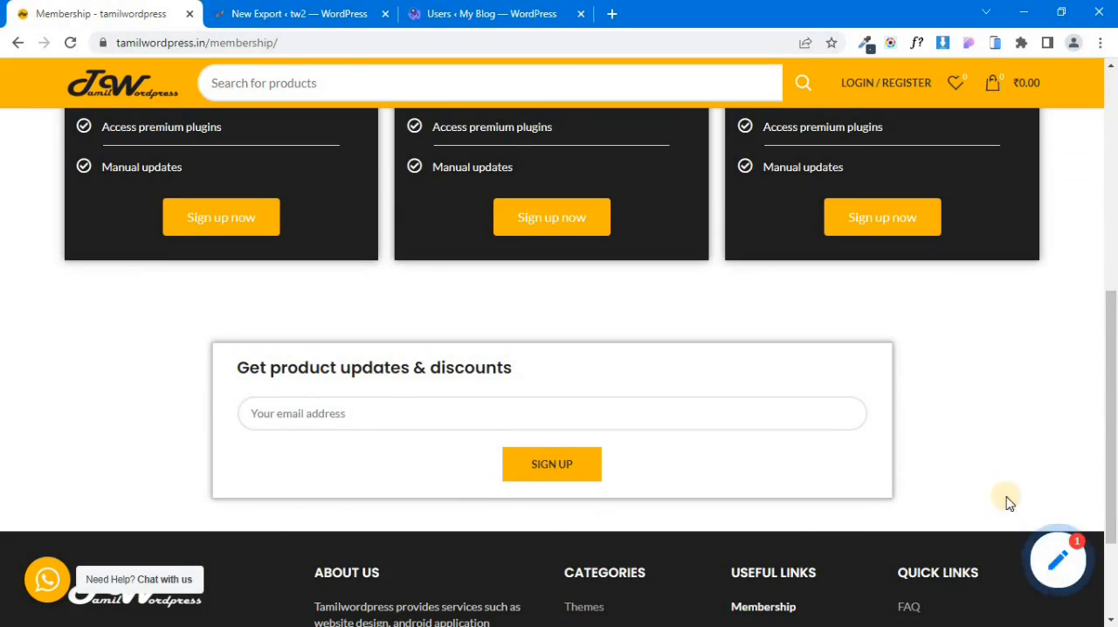